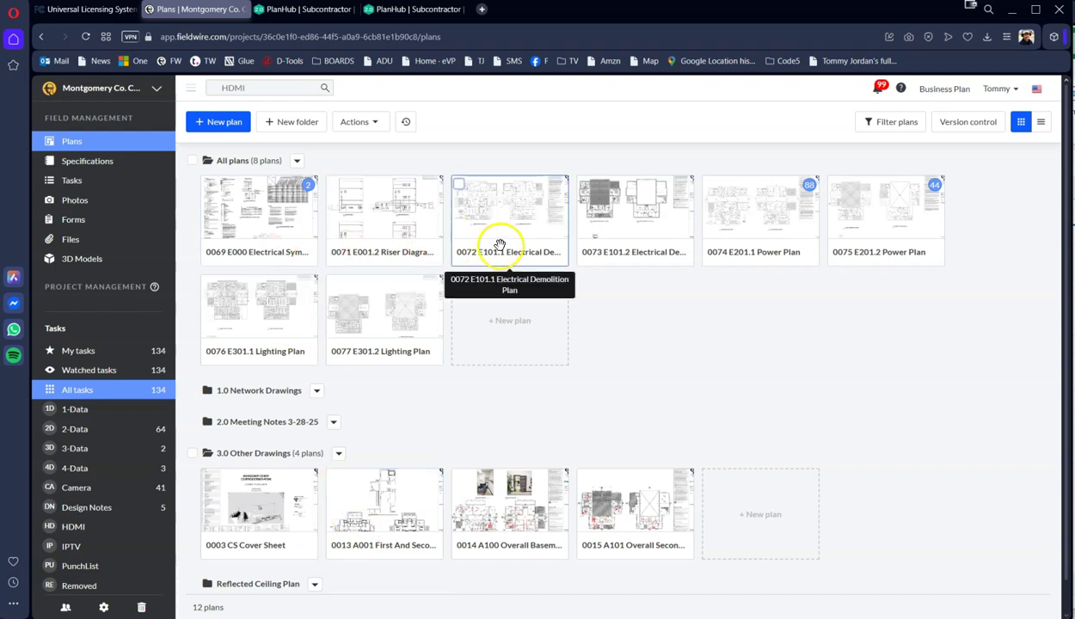
Step: Examine the floor layouts on the 0073 E101.2 Electrical Demolition Plan and the task pins on the 0074 E201.1 Power Plan
left_click(642, 209)
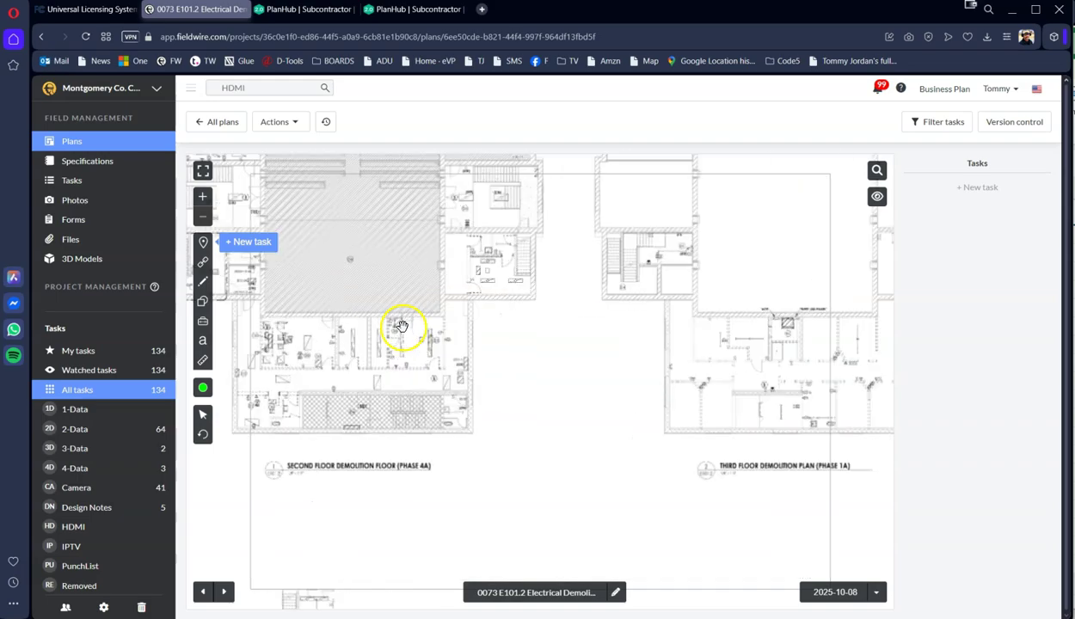
scroll(400, 325, "up", 5)
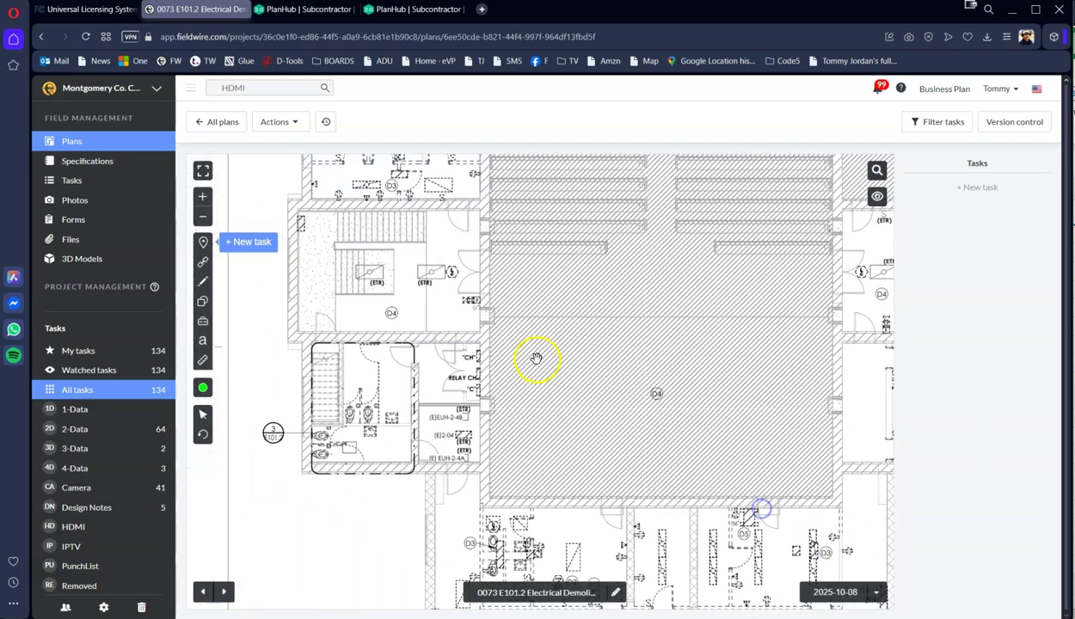
scroll(428, 473, "down", 5)
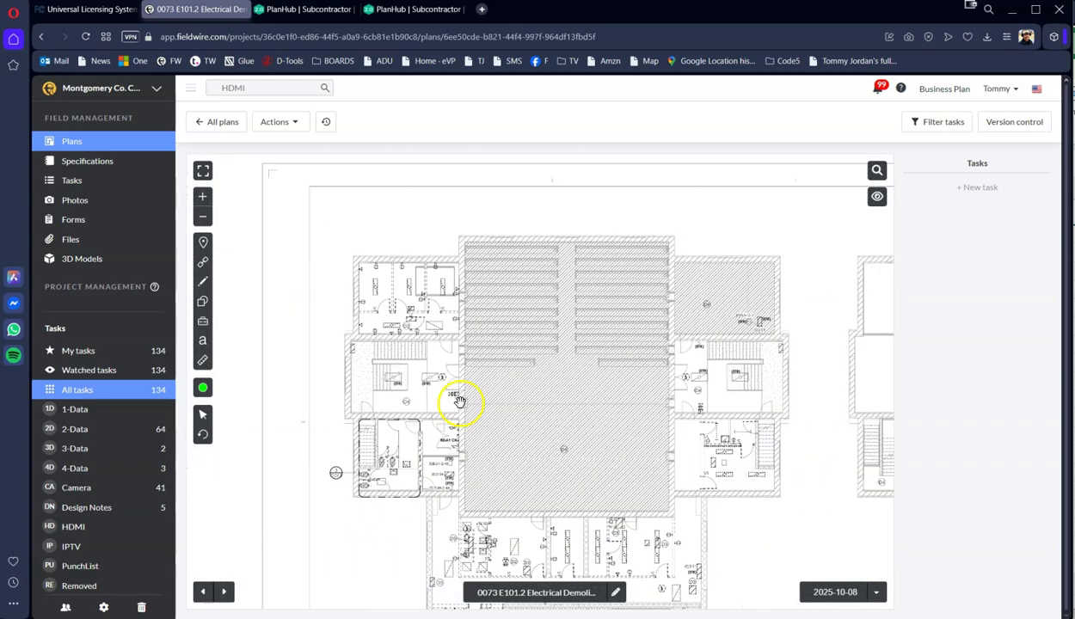
left_click_drag(480, 384, 430, 330)
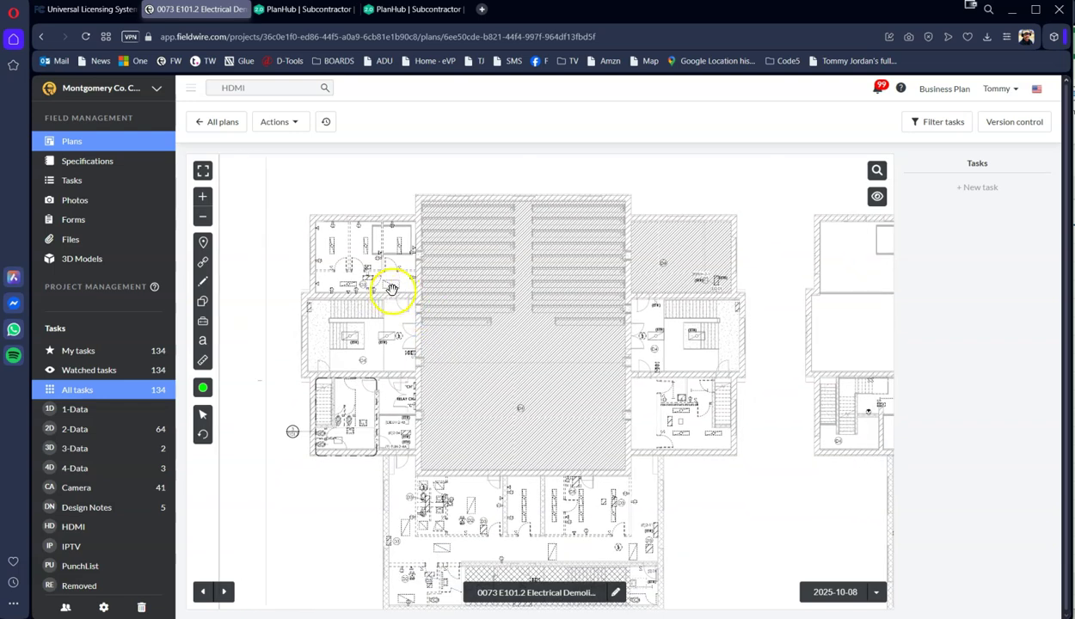
left_click(223, 591)
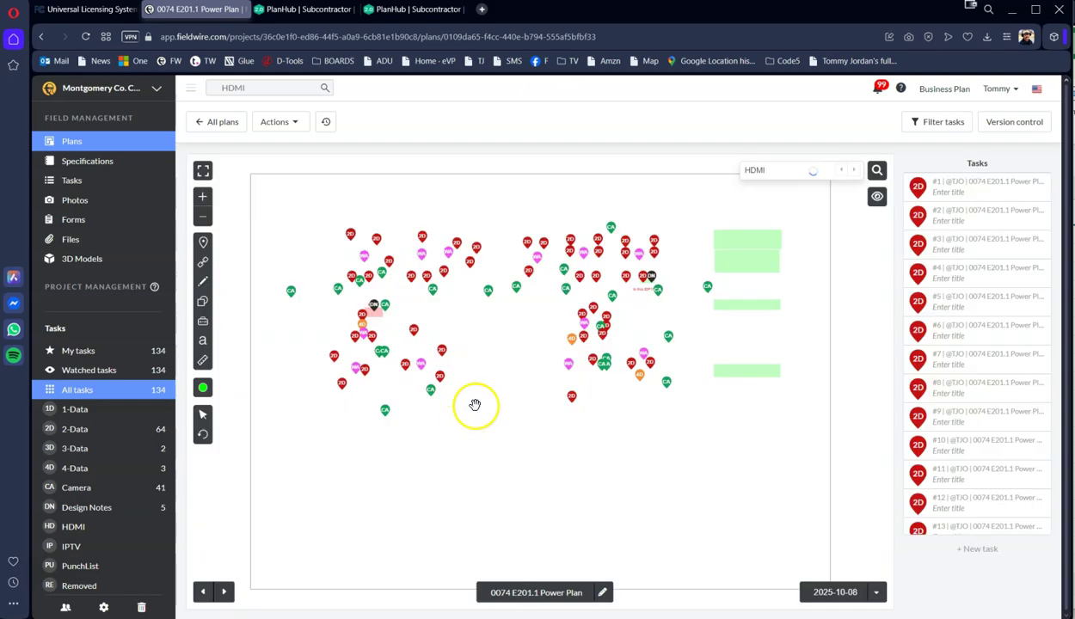
scroll(430, 323, "up", 5)
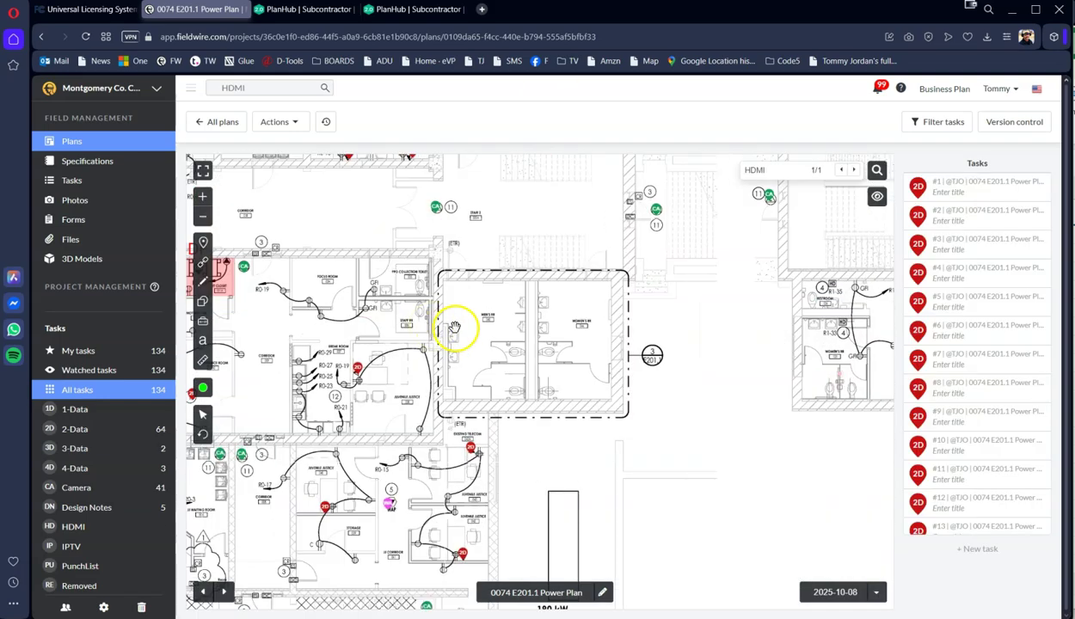
scroll(454, 328, "down", 5)
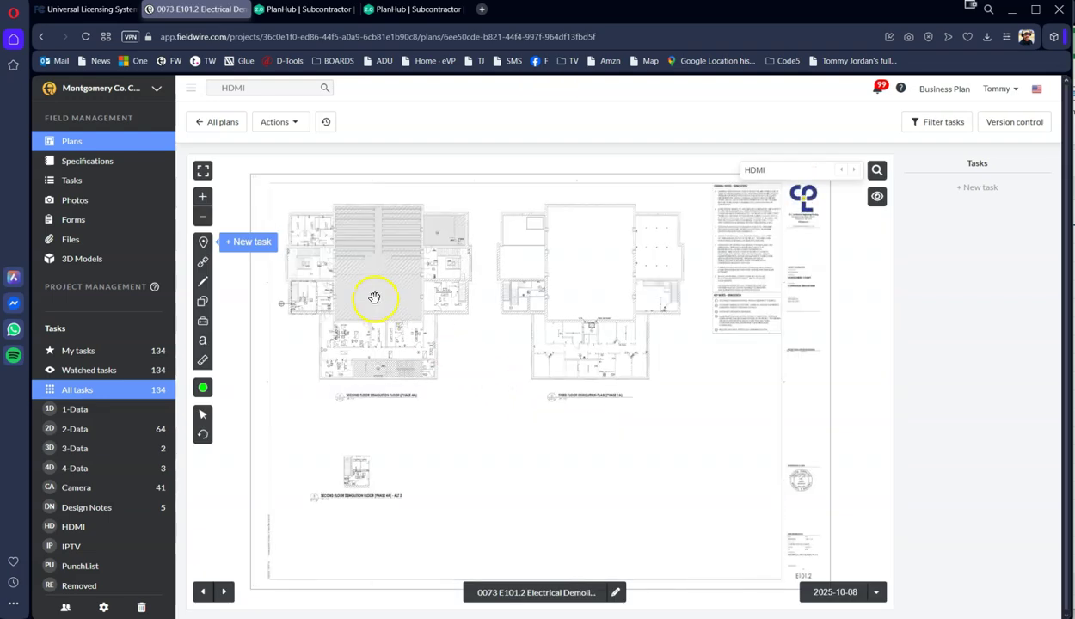
scroll(395, 314, "up", 3)
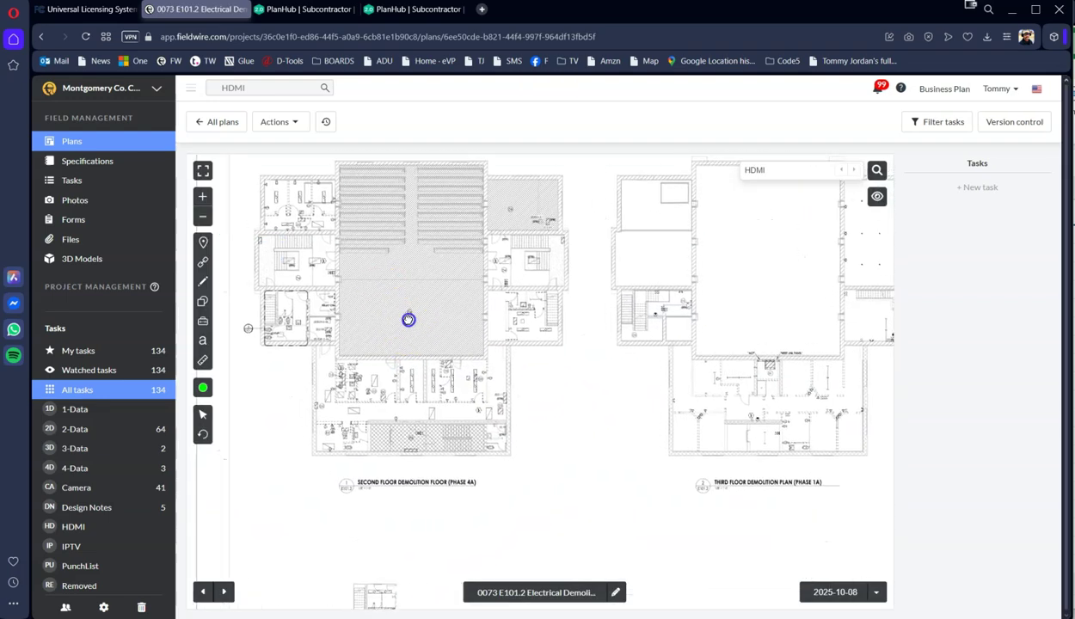
left_click_drag(408, 320, 421, 333)
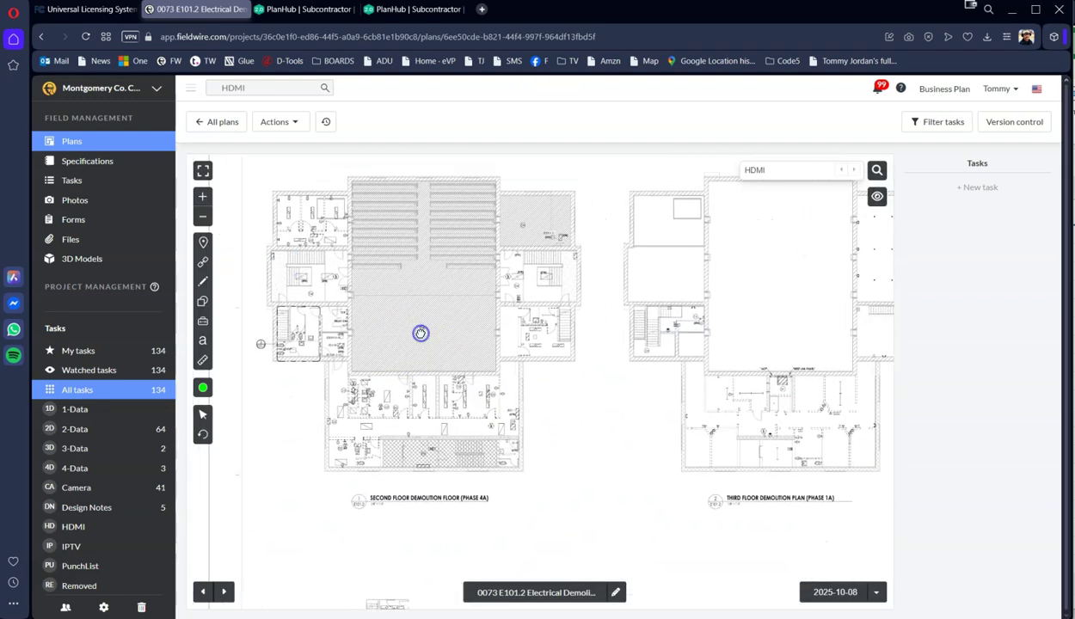
Step: Display all project tasks by status and review the custom task statuses without changing them
left_click(86, 180)
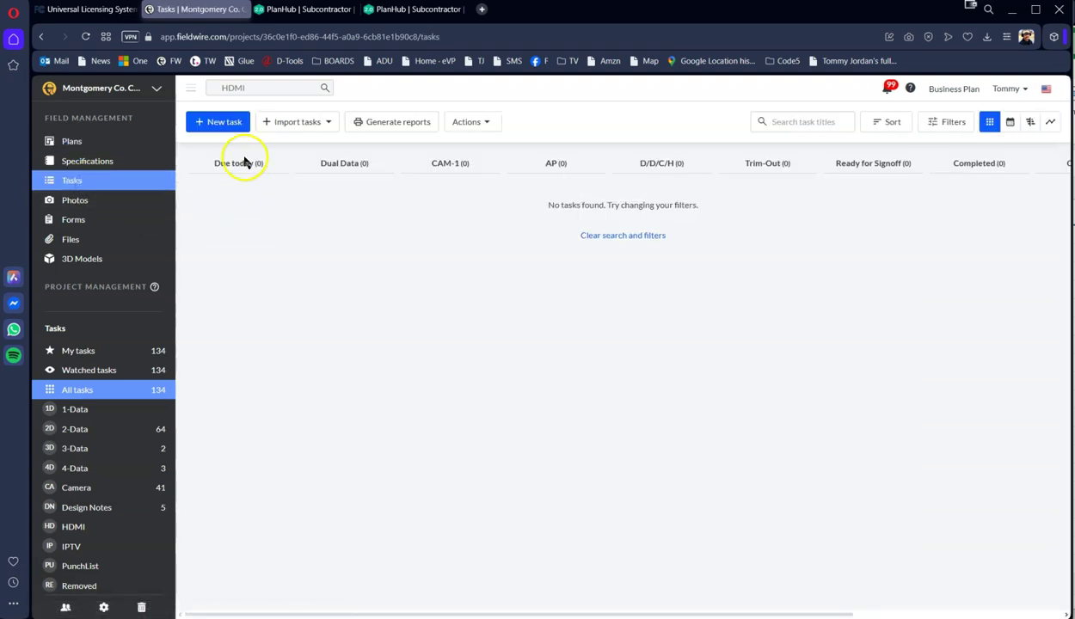
left_click(84, 391)
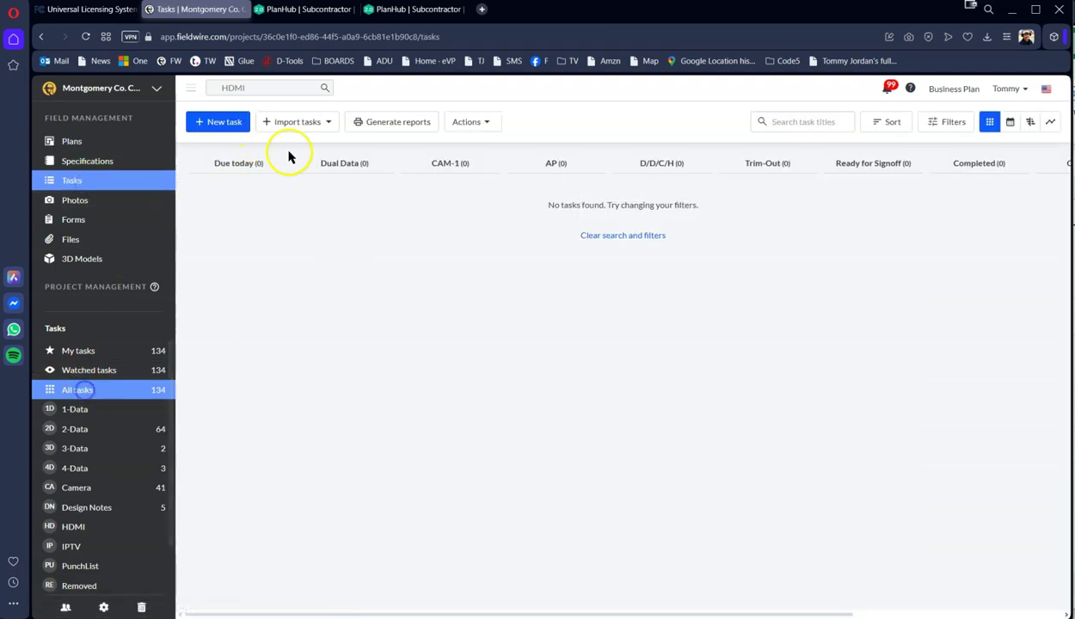
mouse_move(387, 164)
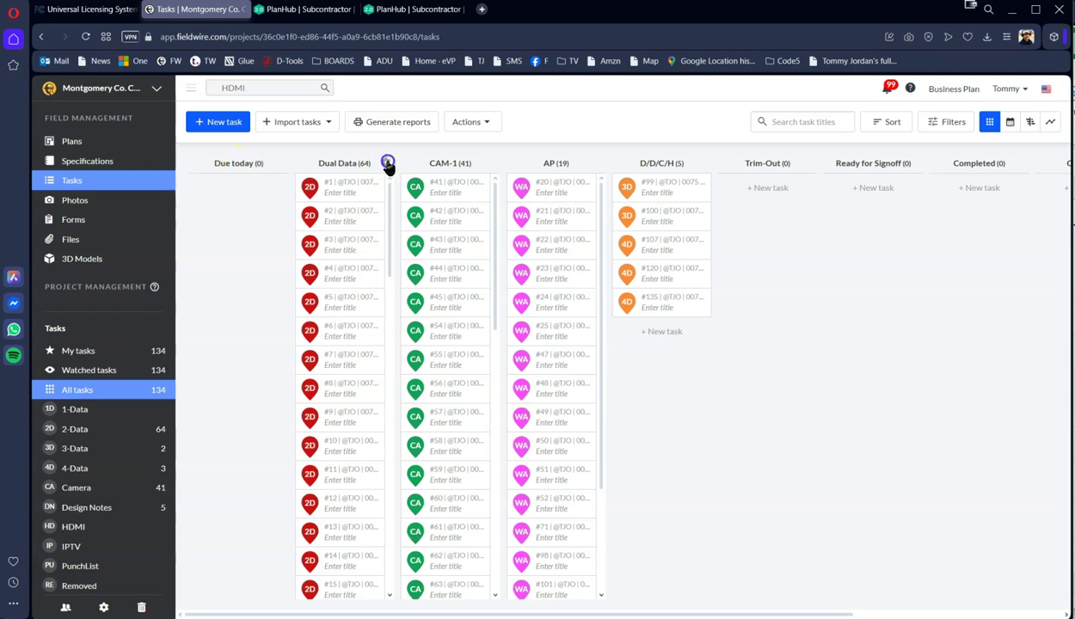
left_click(387, 164)
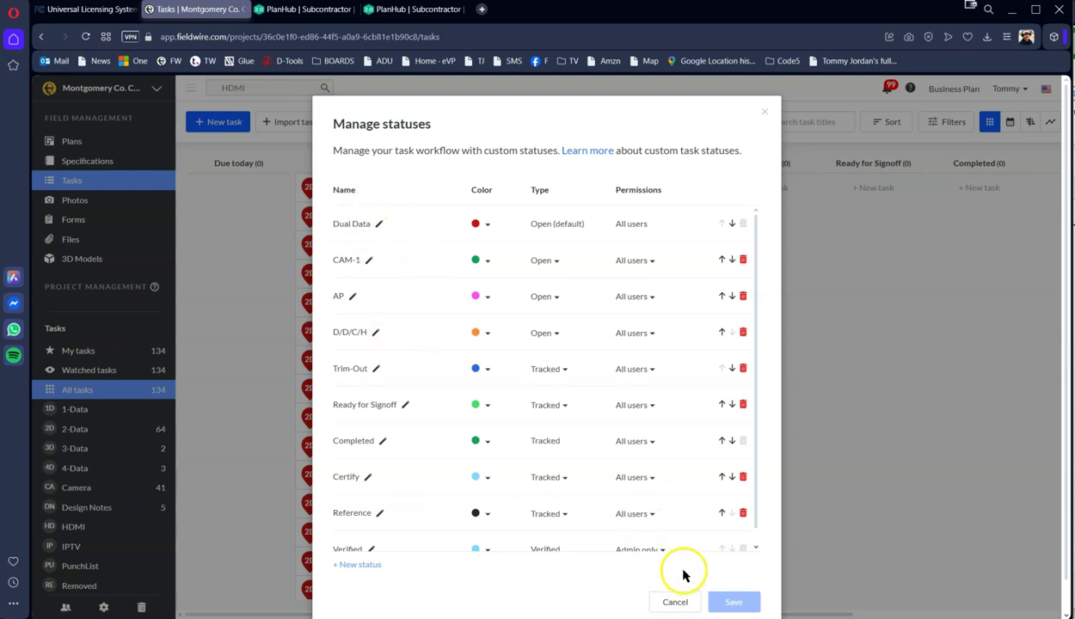
left_click(688, 605)
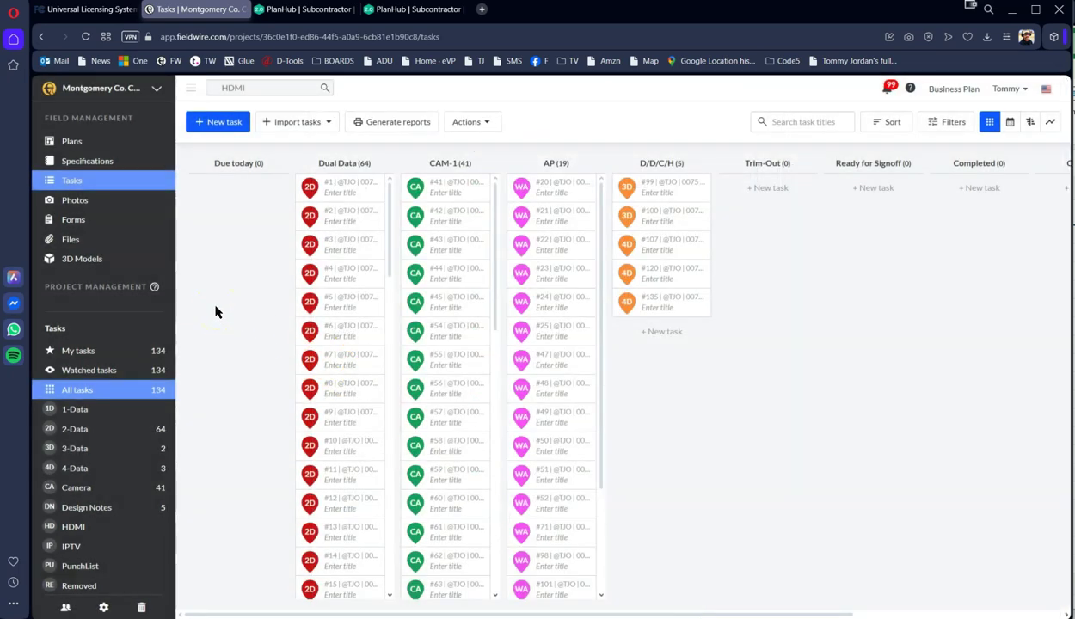
Step: Open the 0076 E301.1 Lighting Plan and view the basement lighting plan up close
left_click(72, 143)
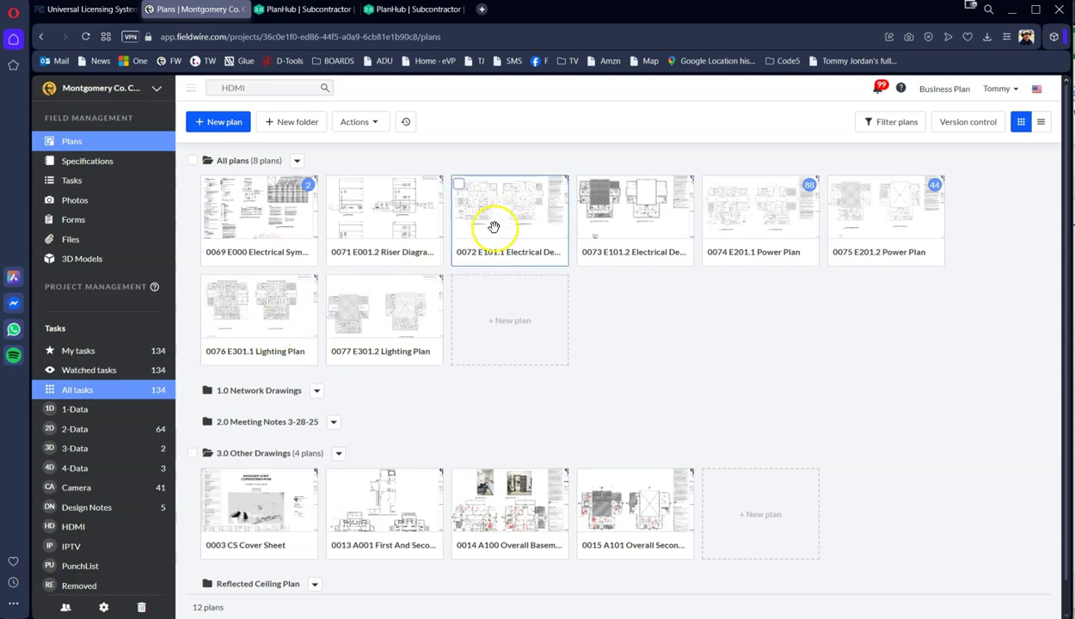
left_click(252, 307)
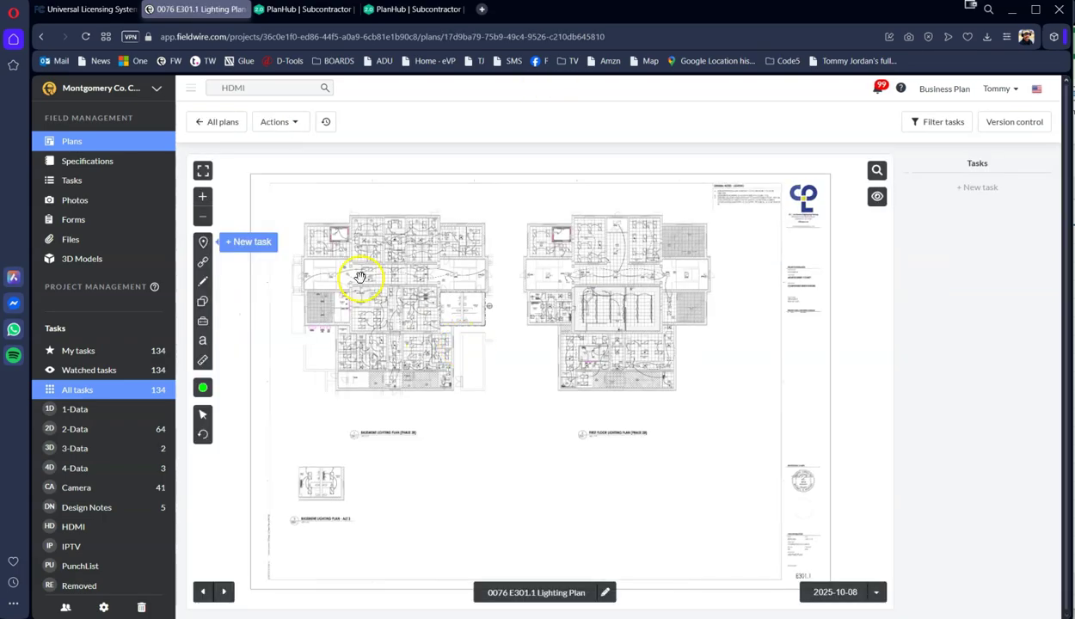
scroll(360, 273, "up", 5)
scroll(404, 304, "up", 2)
scroll(455, 298, "down", 8)
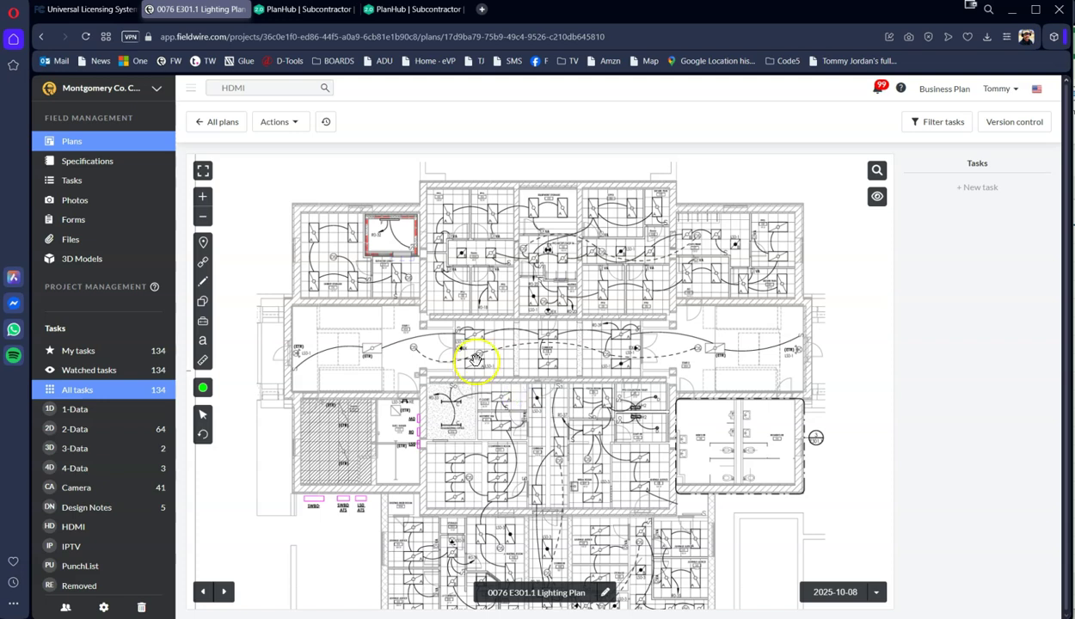
Step: Add a task on the basement lighting plan with status Dual Data and category 2-Data
left_click(203, 242)
left_click(325, 348)
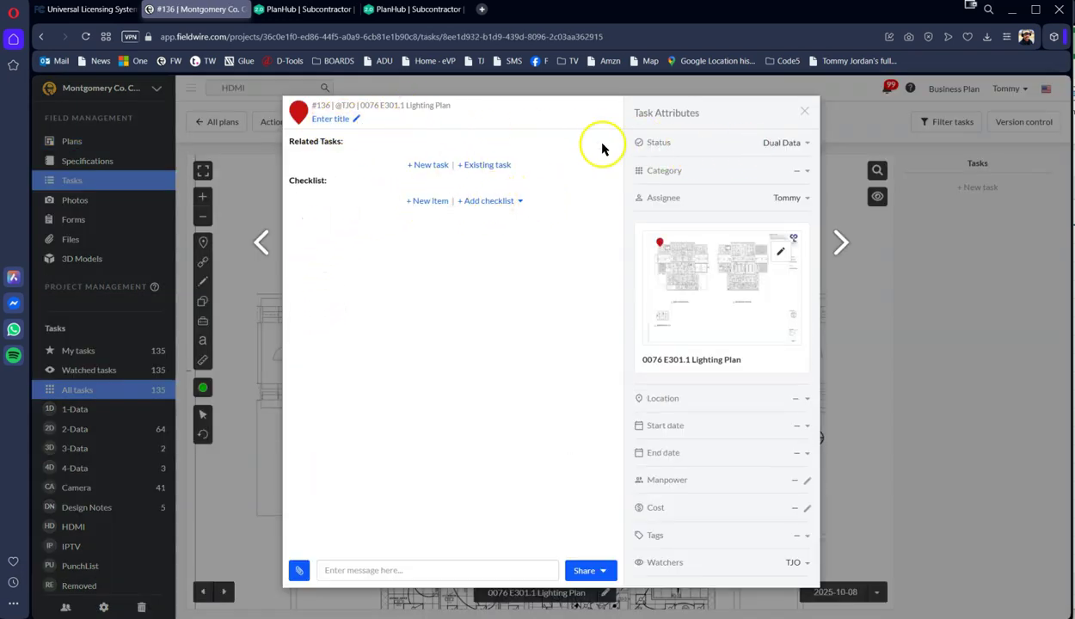
left_click(757, 143)
left_click(680, 171)
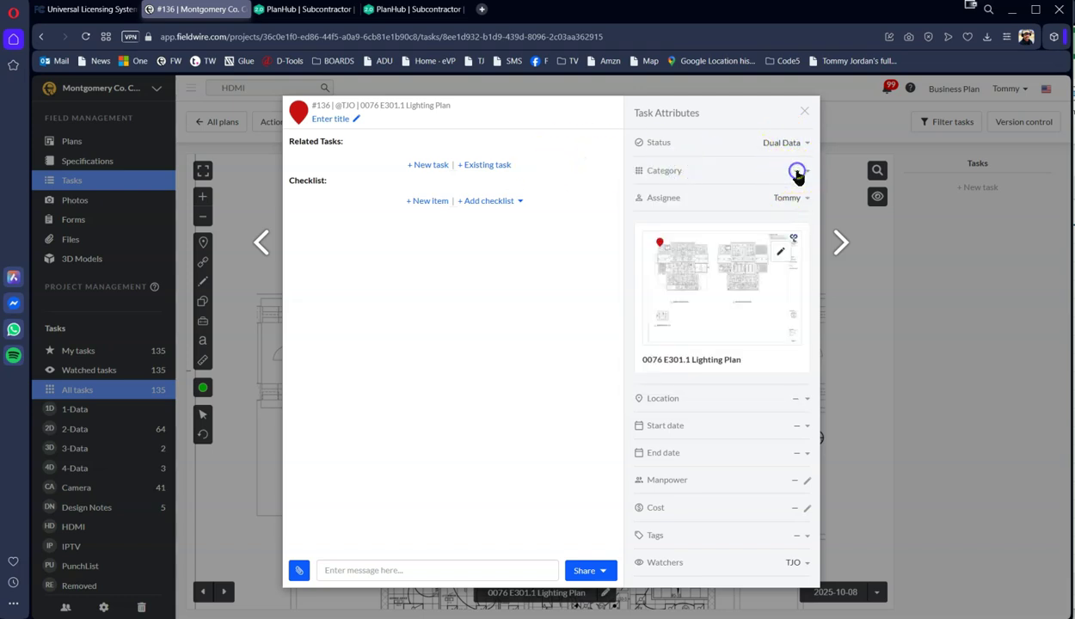
left_click(797, 174)
left_click(677, 220)
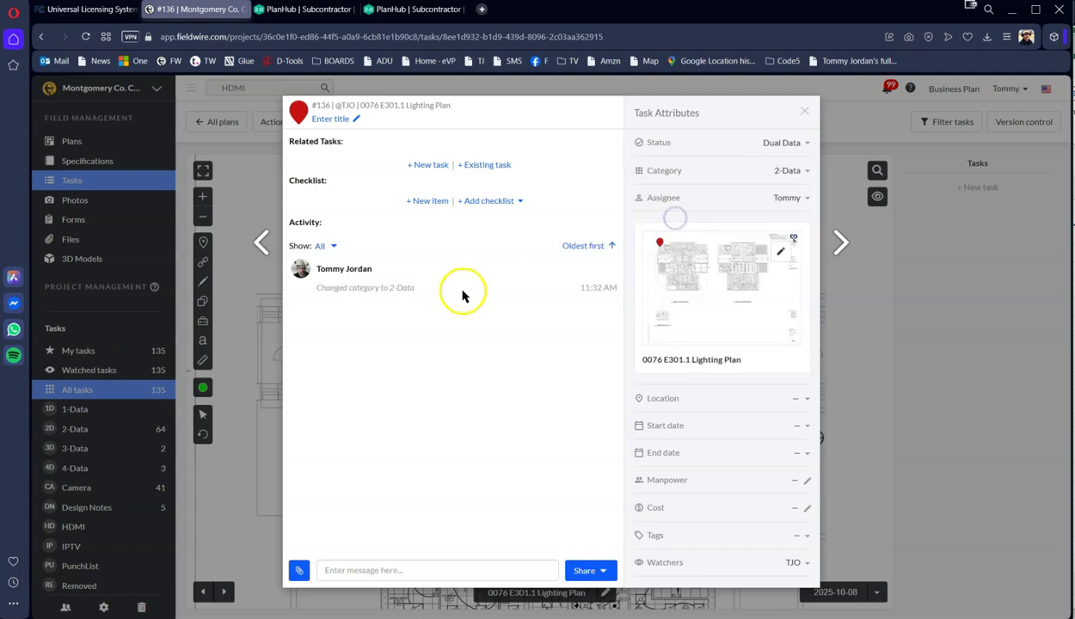
left_click(645, 383)
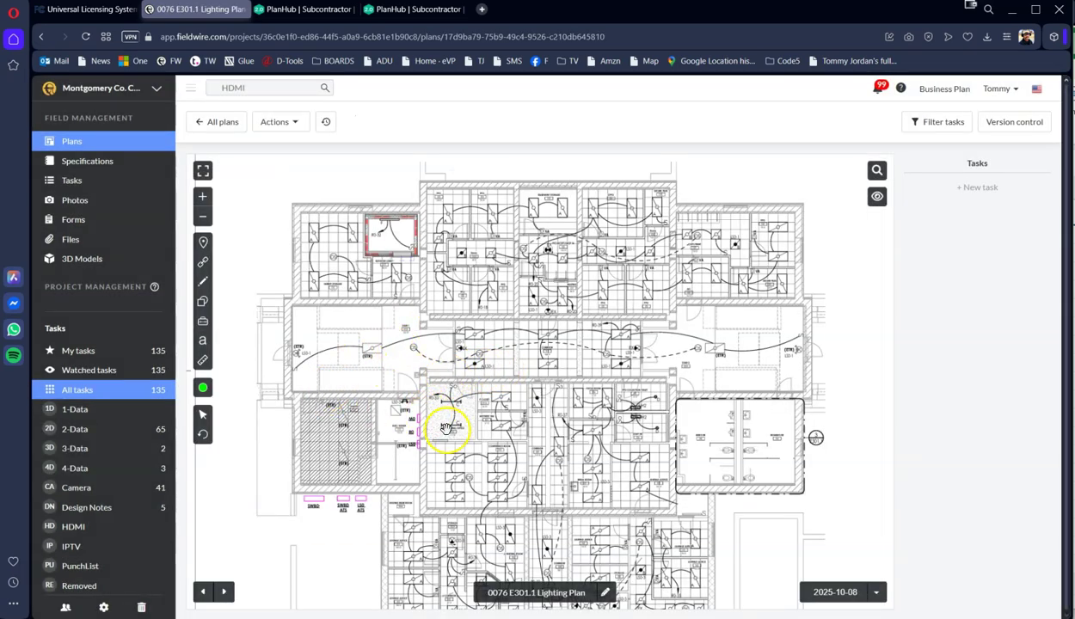
Step: Delete the 2-Data task #137 from the upper middle of the basement lighting plan
scroll(499, 400, "down", 2)
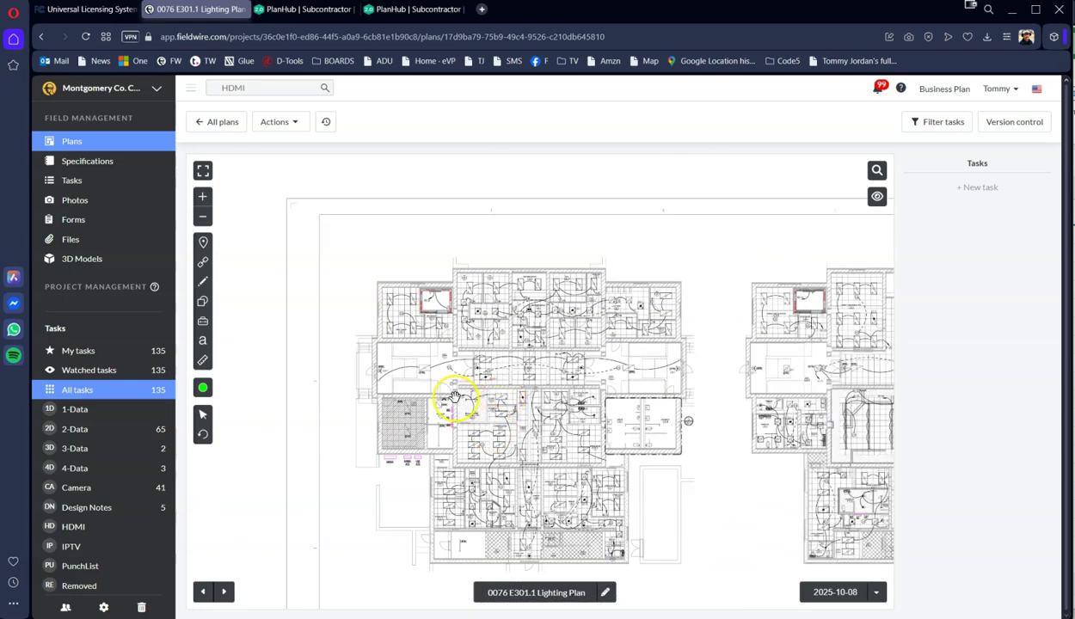
left_click_drag(456, 398, 454, 344)
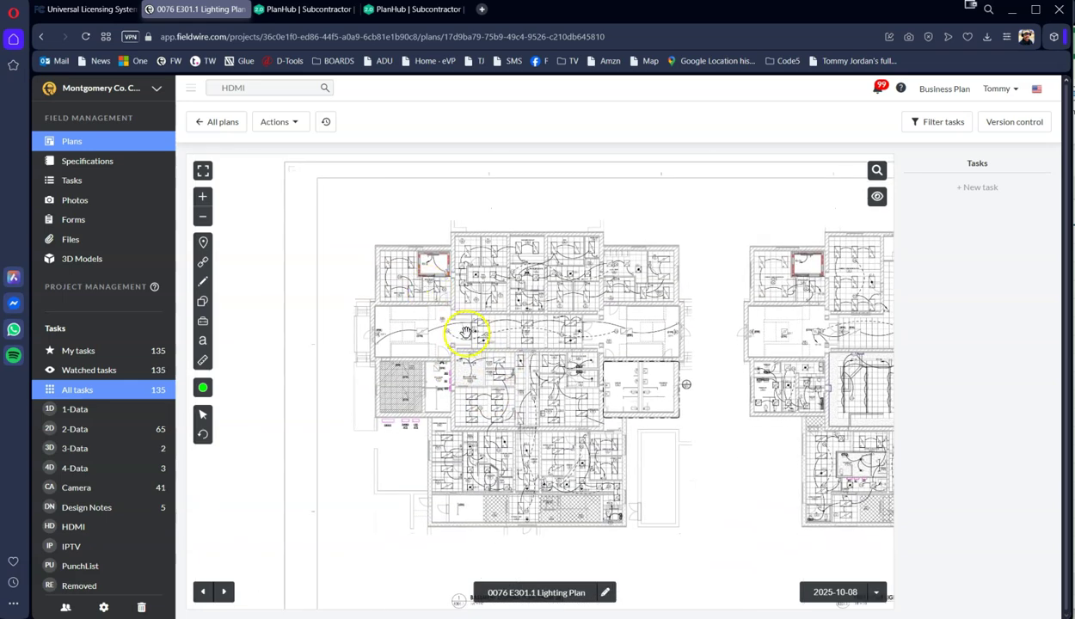
scroll(570, 354, "down", 2)
scroll(568, 352, "up", 4)
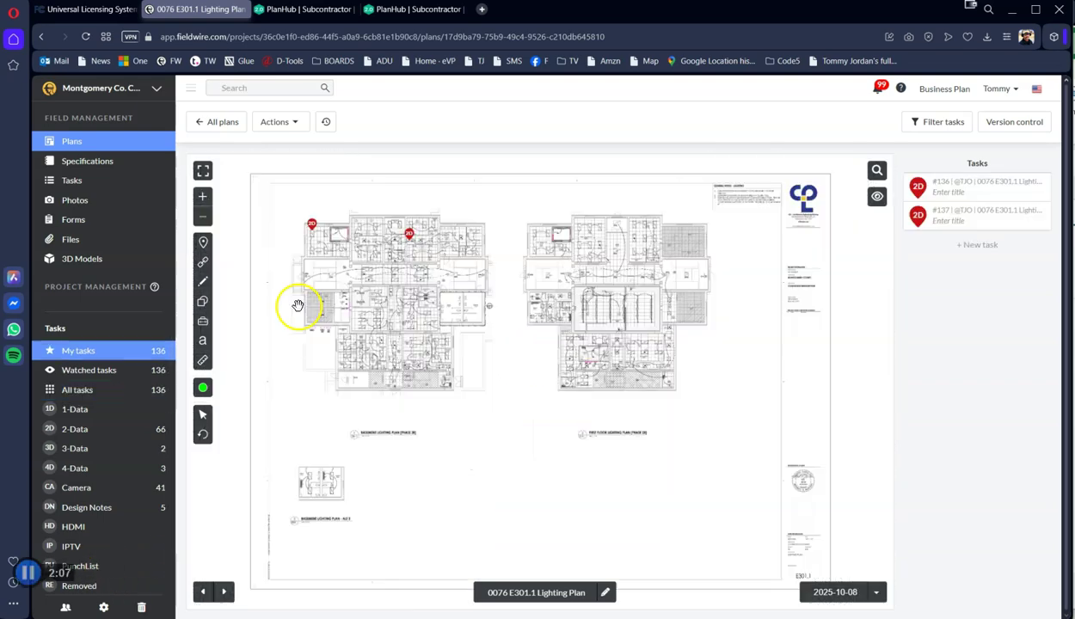
left_click_drag(340, 261, 363, 299)
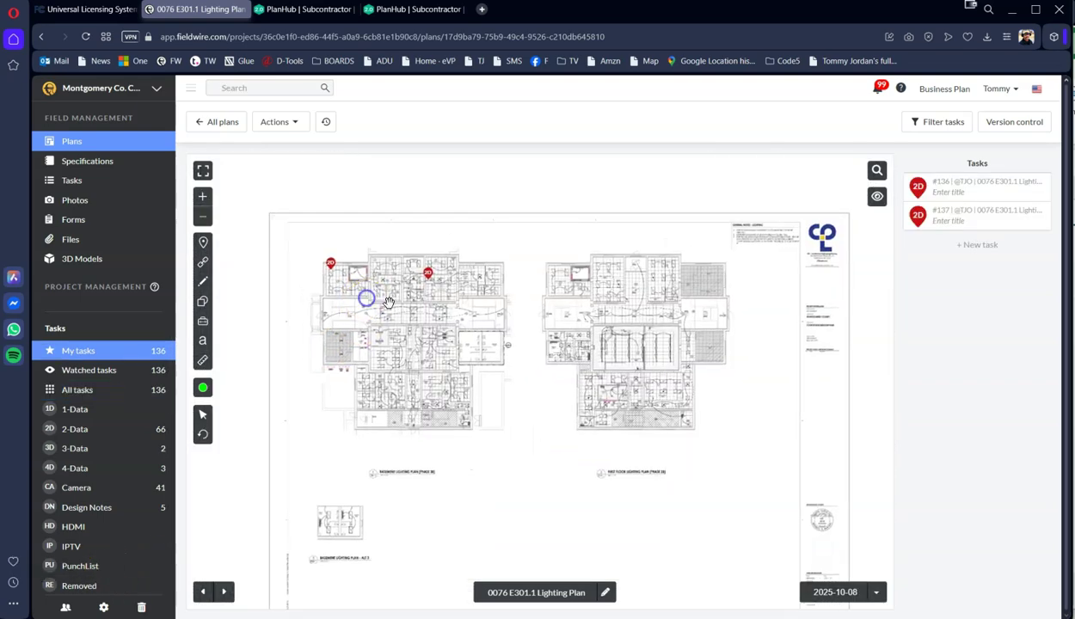
right_click(428, 279)
left_click(460, 565)
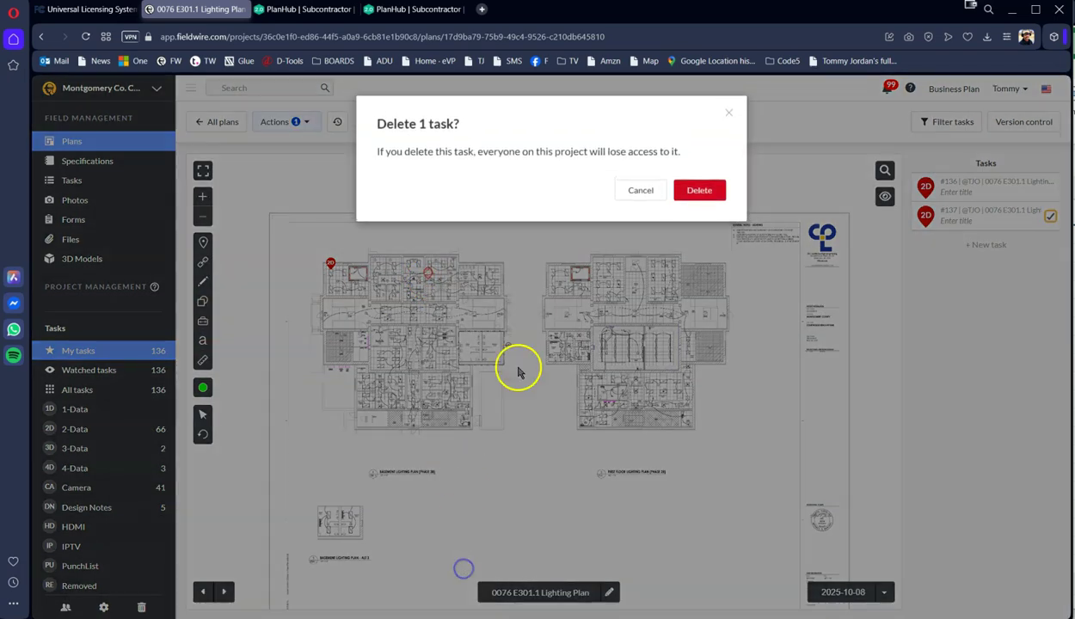
left_click(700, 189)
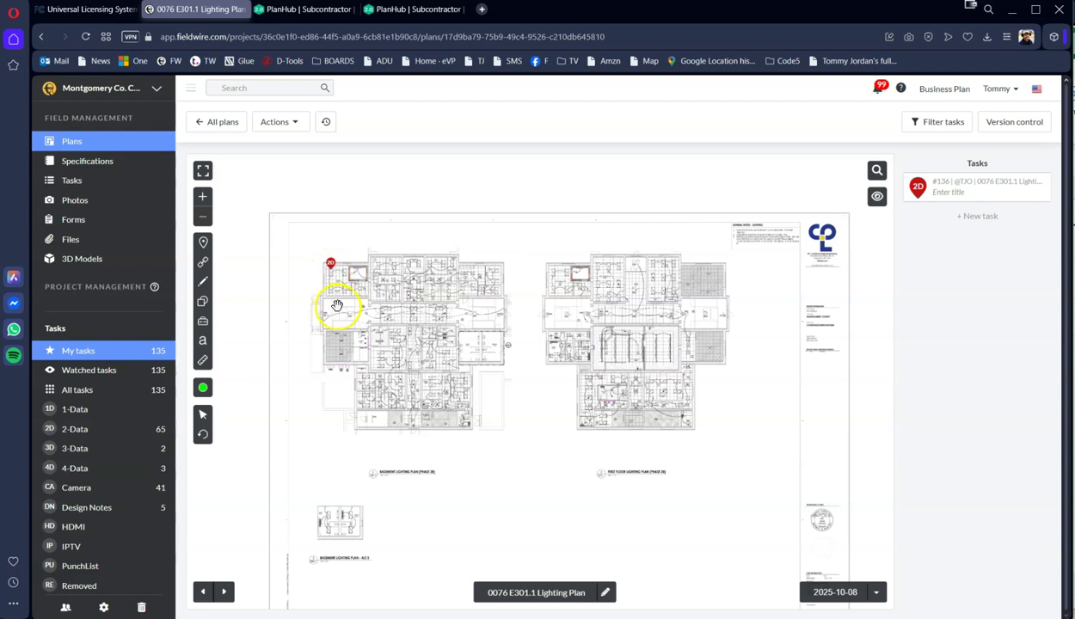
Step: Add a task just below the 2-Data pin in the basement's upper-left room with status CAM-1 and category Camera
scroll(337, 305, "up", 3)
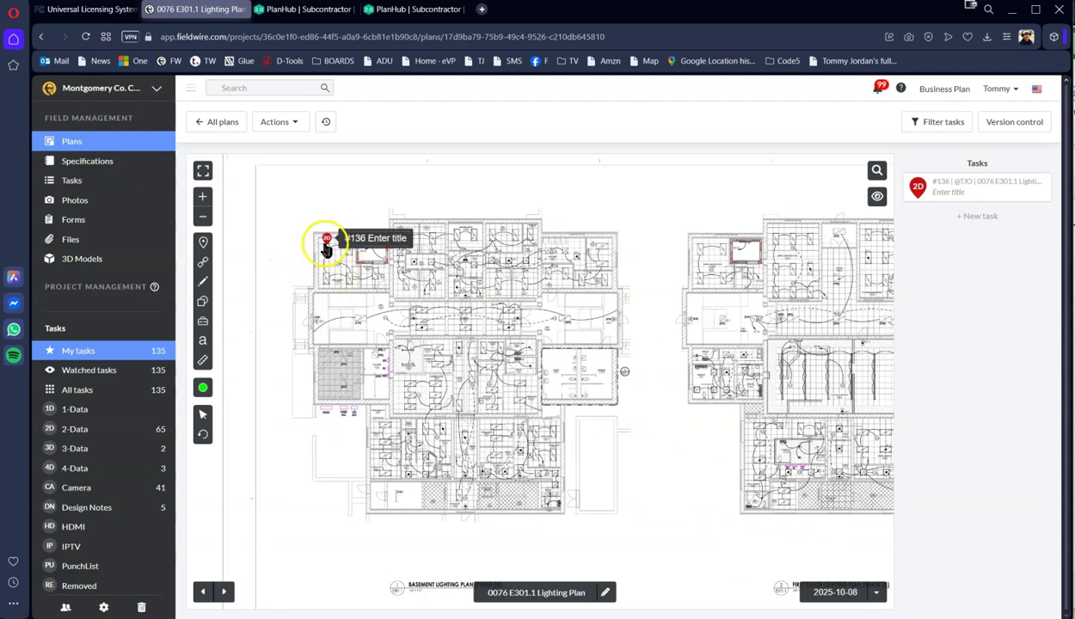
left_click(204, 246)
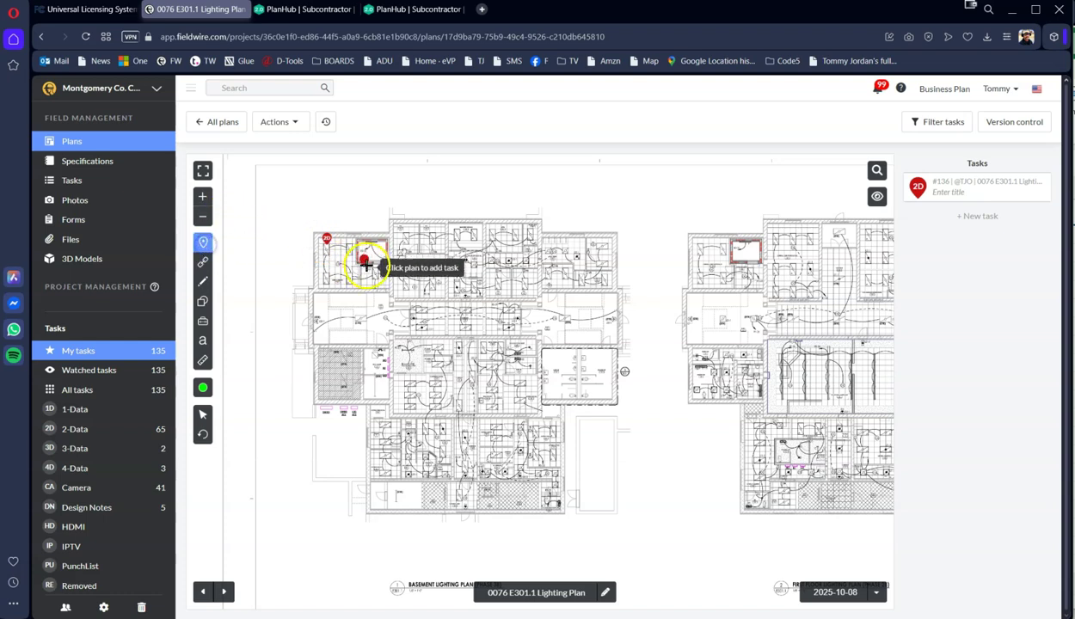
left_click(331, 277)
left_click(768, 144)
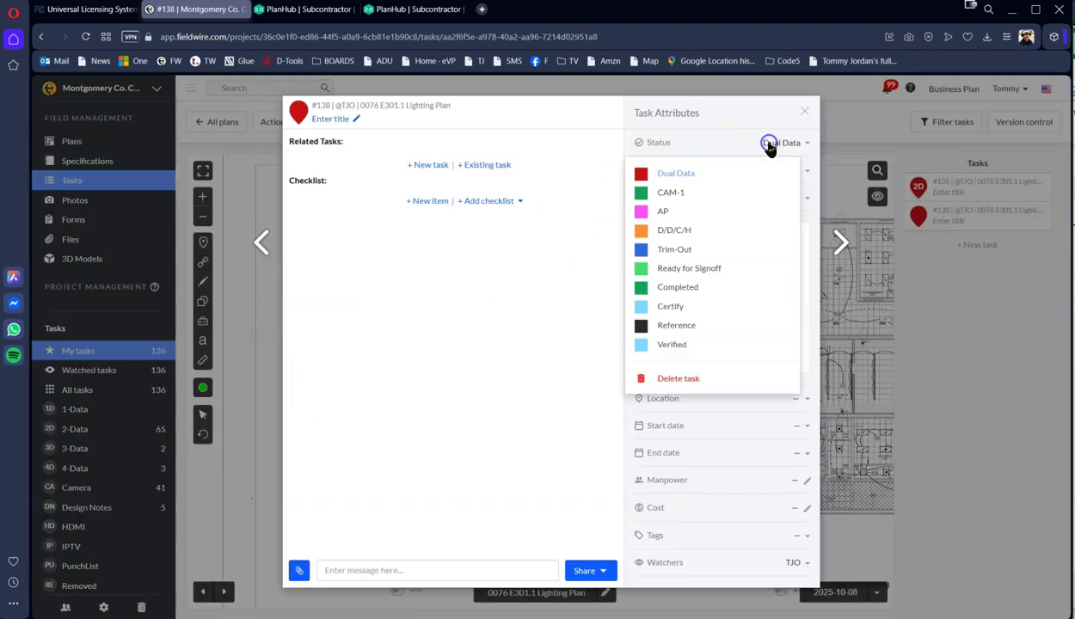
left_click(697, 190)
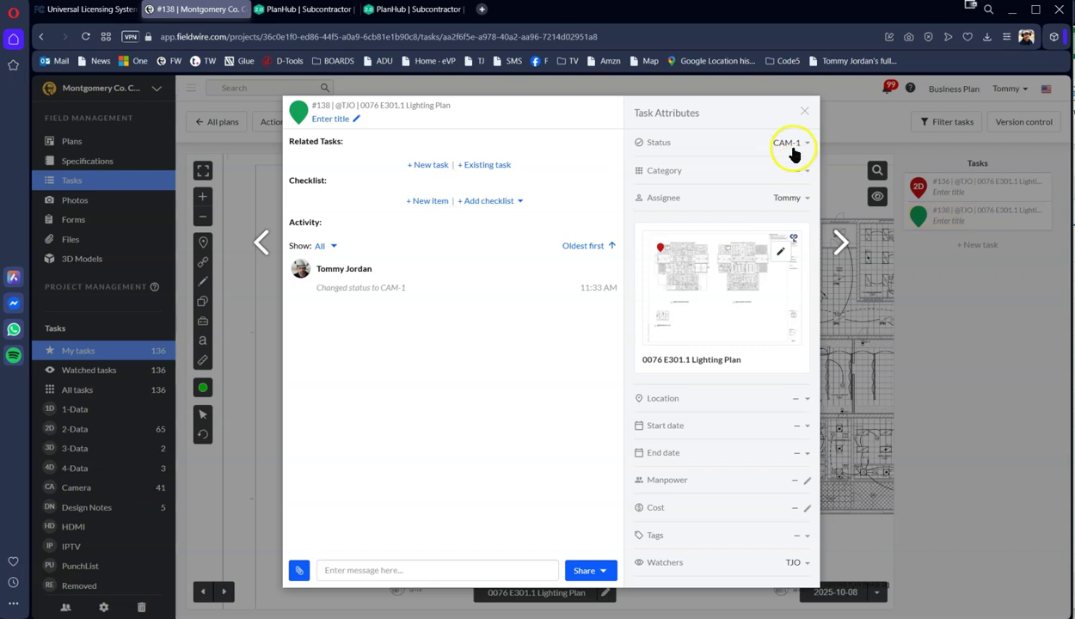
double_click(796, 172)
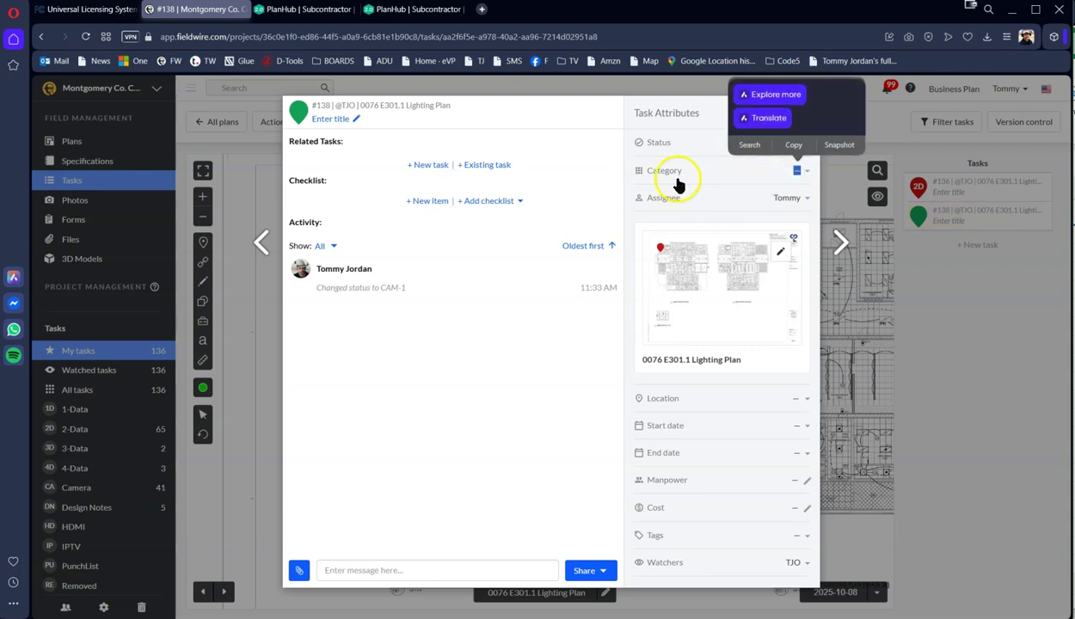
left_click(661, 176)
left_click(705, 284)
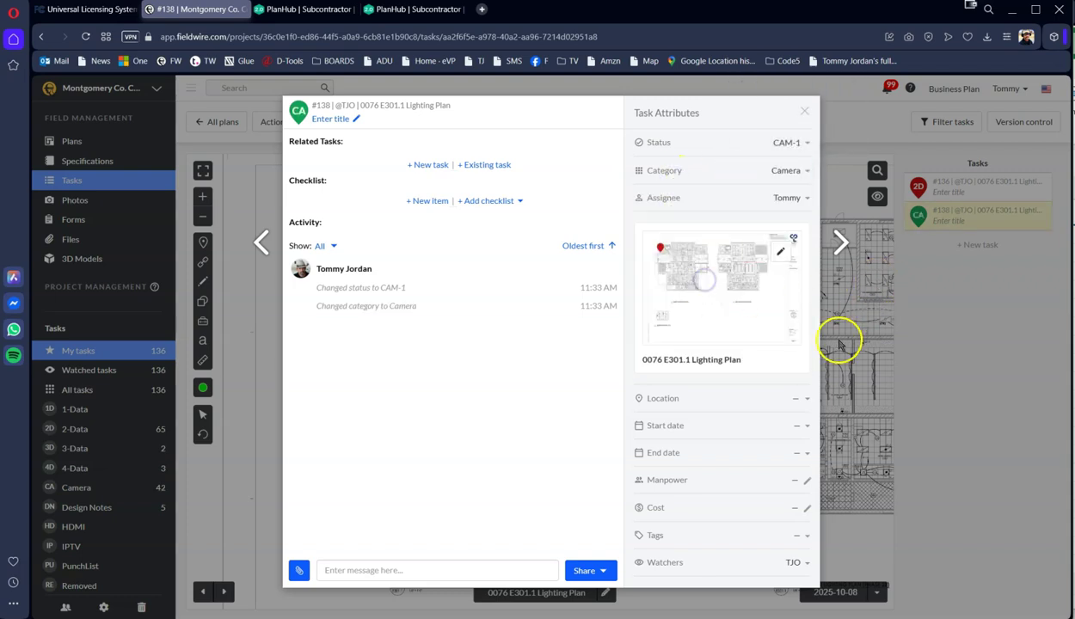
left_click(871, 357)
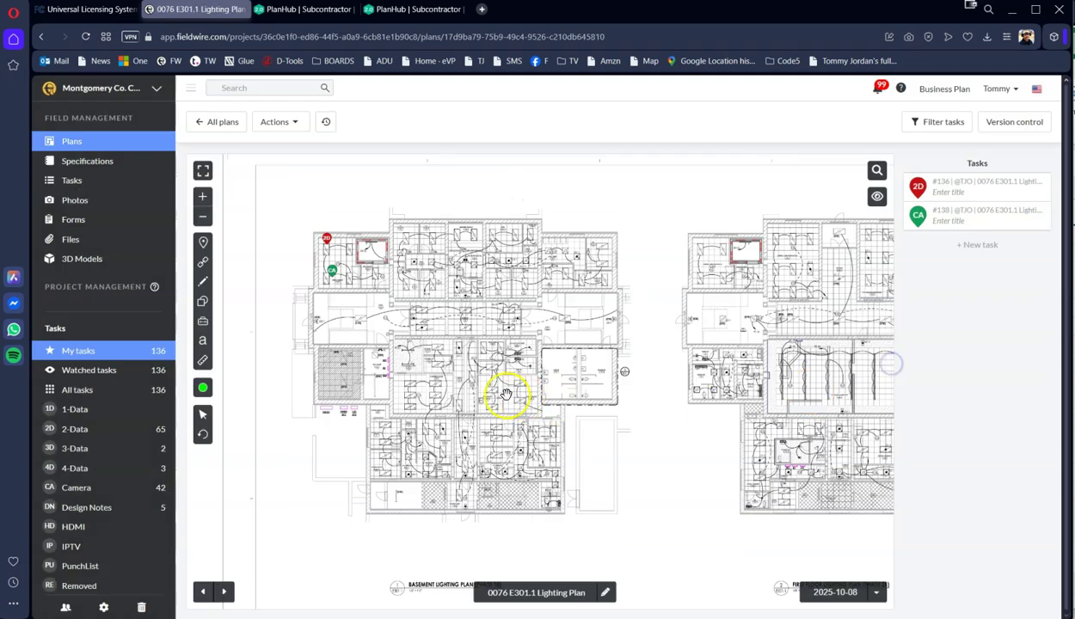
Step: Duplicate the Camera task into the Stair 1 area and give the copy status AP and category WAP
right_click(335, 275)
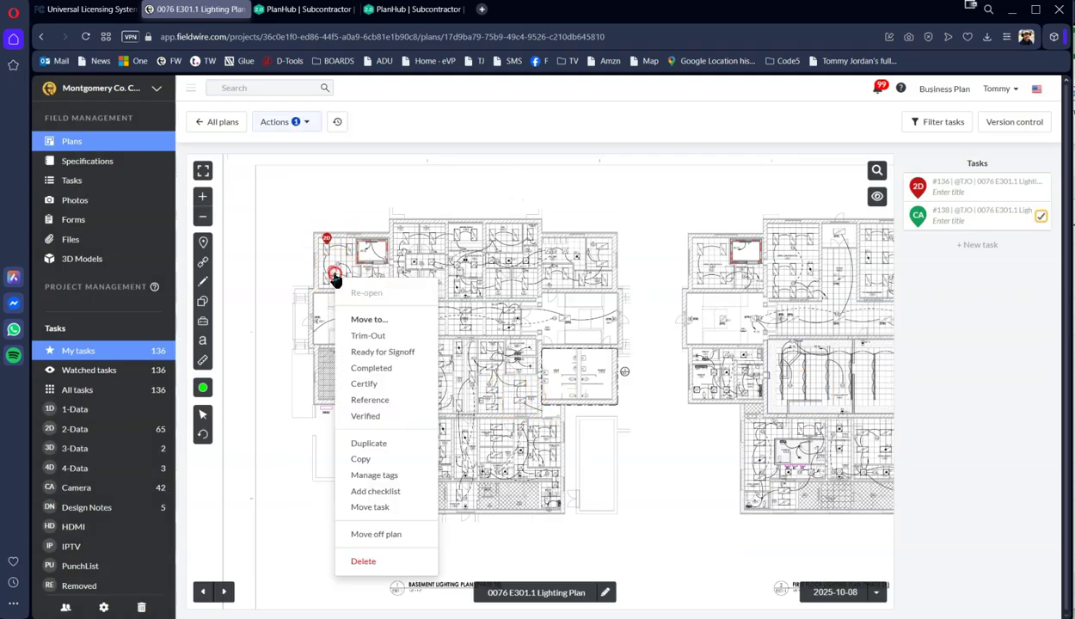
left_click(368, 443)
left_click(364, 311)
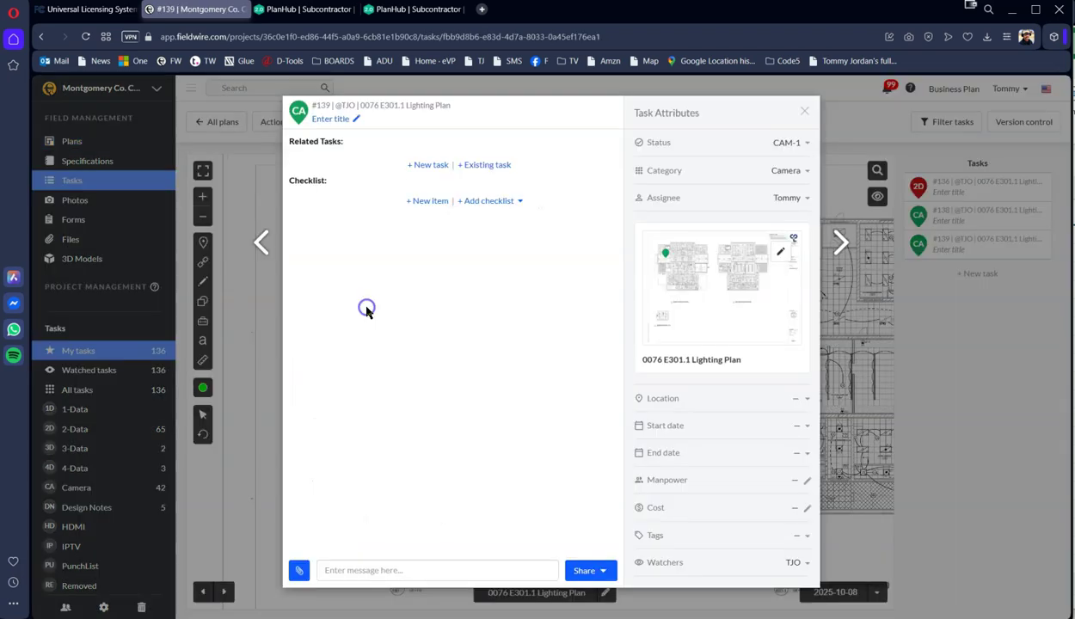
left_click(785, 145)
left_click(676, 212)
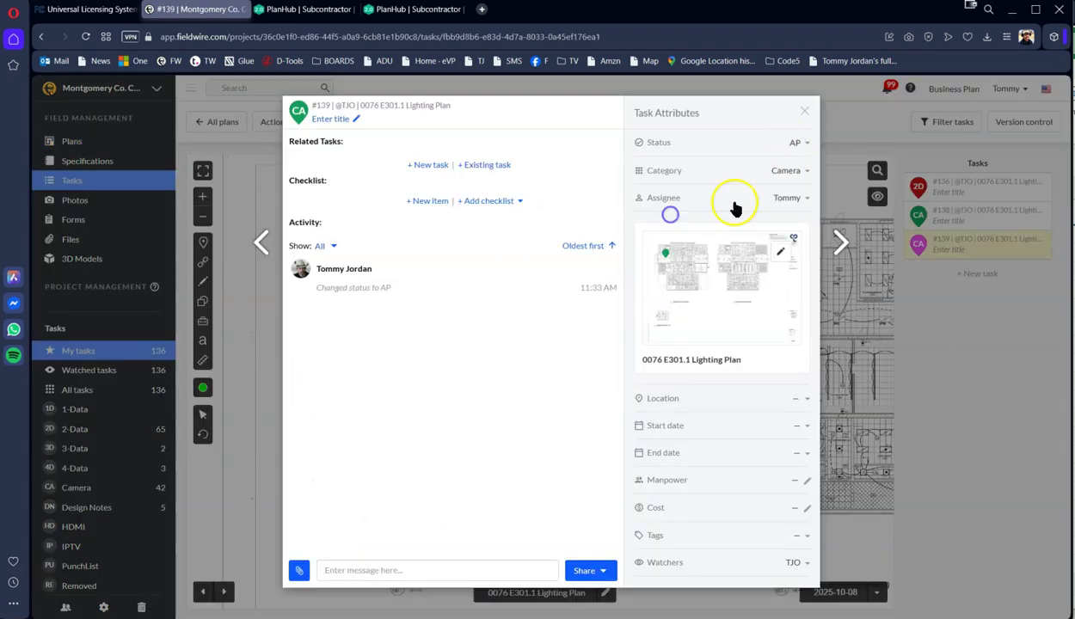
left_click(790, 171)
scroll(703, 288, "down", 5)
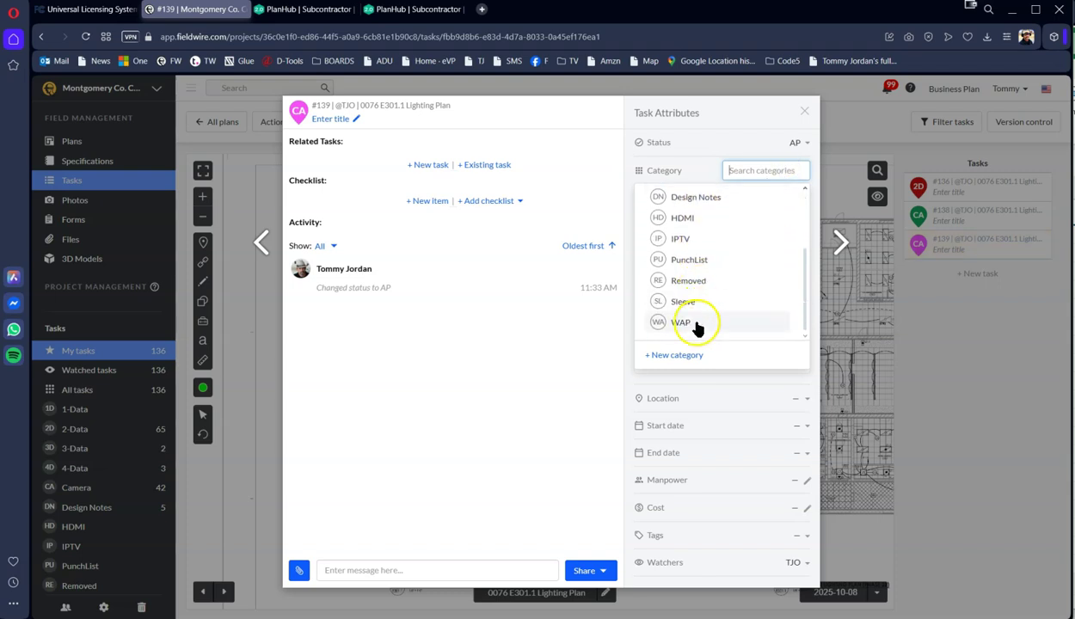
left_click(697, 325)
left_click(860, 357)
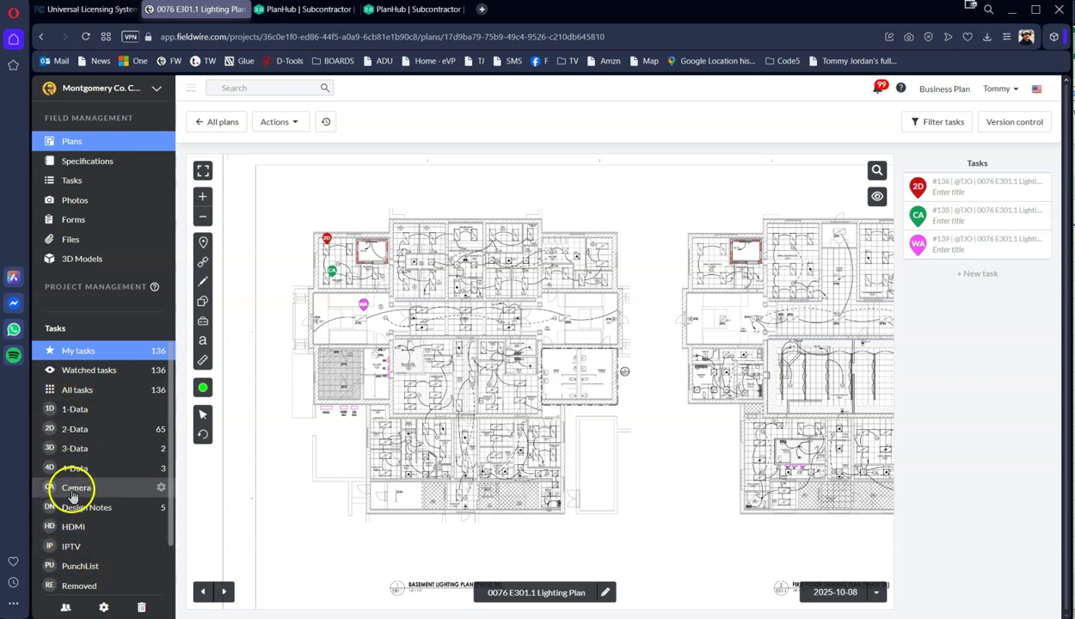
Step: Review the Camera task's status and category attributes, and look over the available markup colours
scroll(74, 508, "down", 1)
scroll(69, 443, "up", 1)
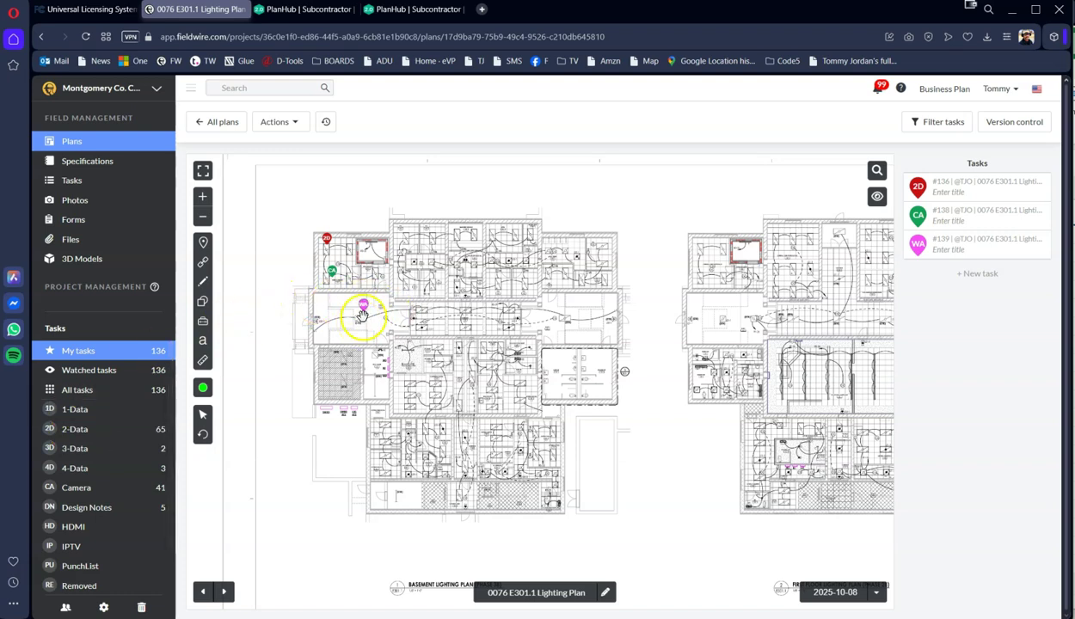
left_click(333, 275)
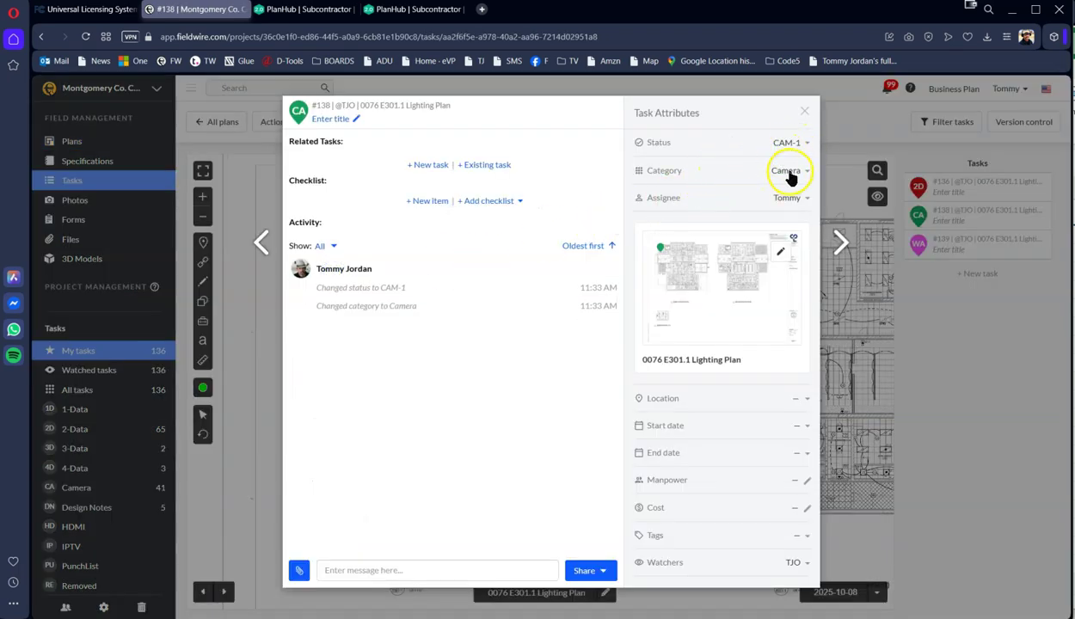
left_click(863, 343)
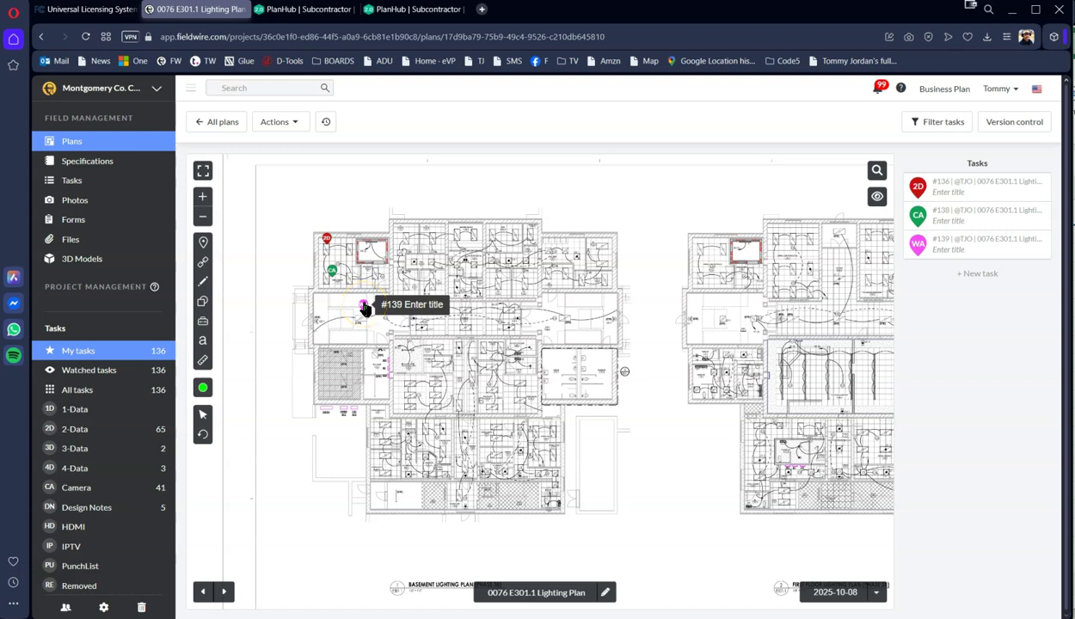
left_click(203, 387)
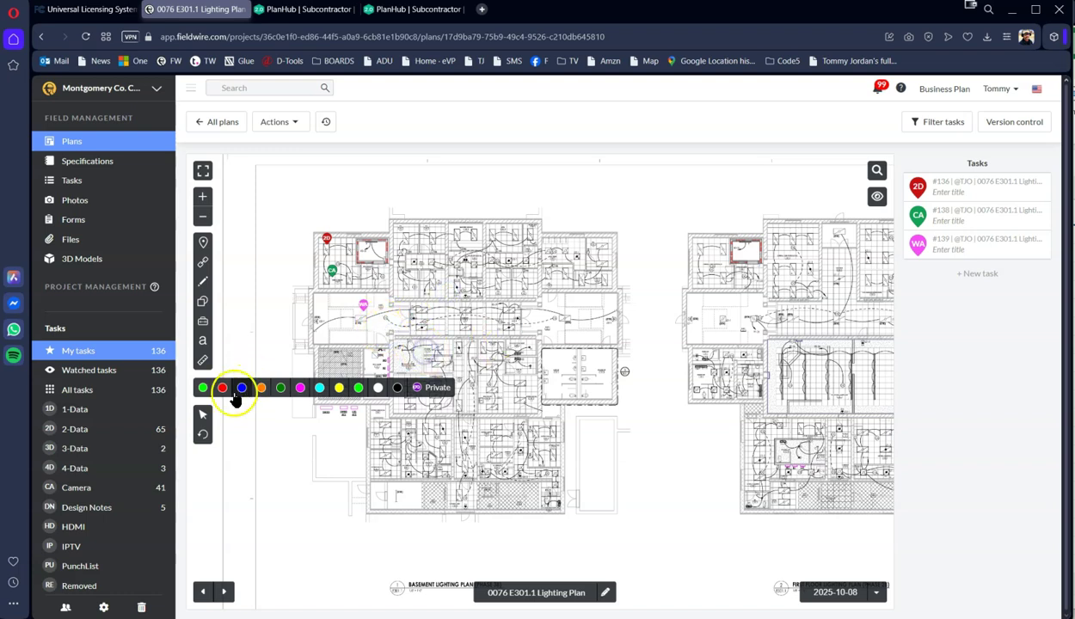
left_click(203, 388)
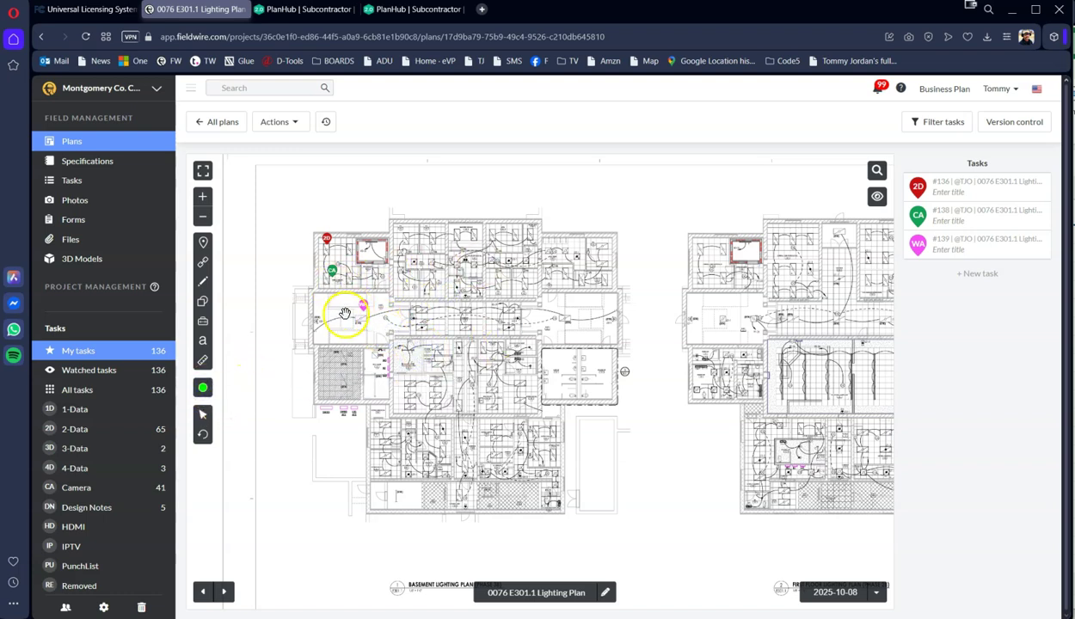
Step: Move the 2-Data pin from the basement's upper-left storage room into the first PPO office of the upper middle block
scroll(381, 272, "up", 2)
scroll(440, 255, "up", 2)
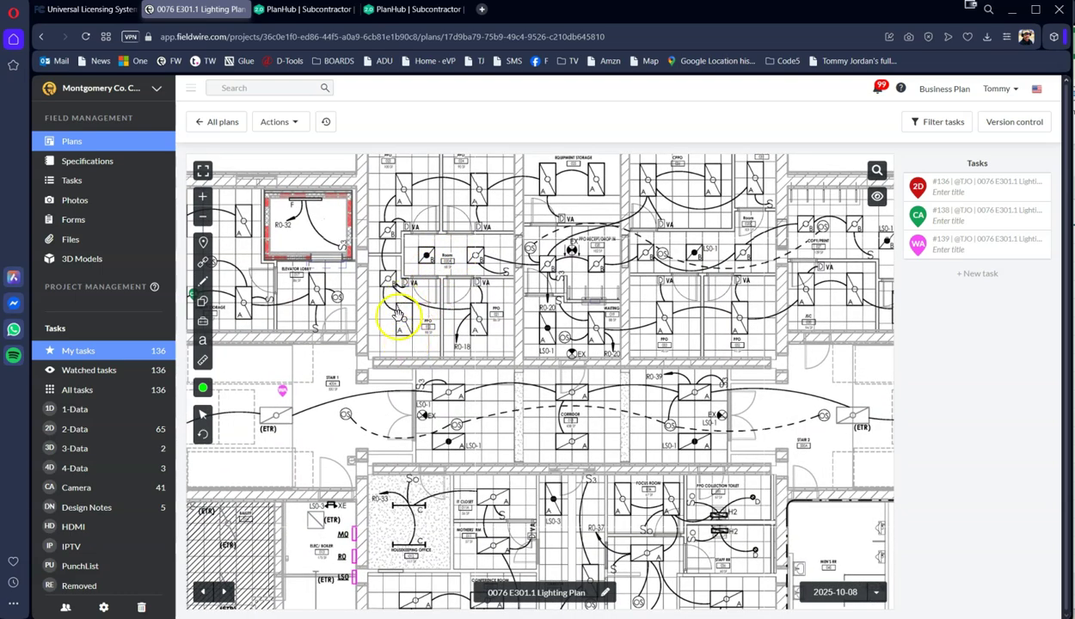
left_click_drag(426, 326, 612, 321)
scroll(587, 346, "down", 3)
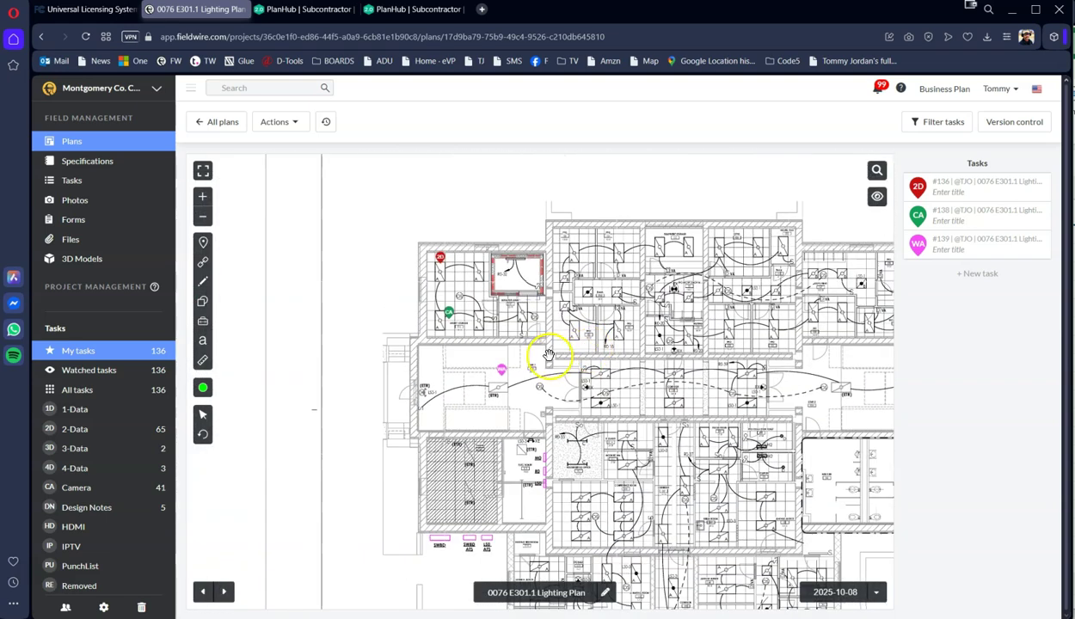
right_click(441, 263)
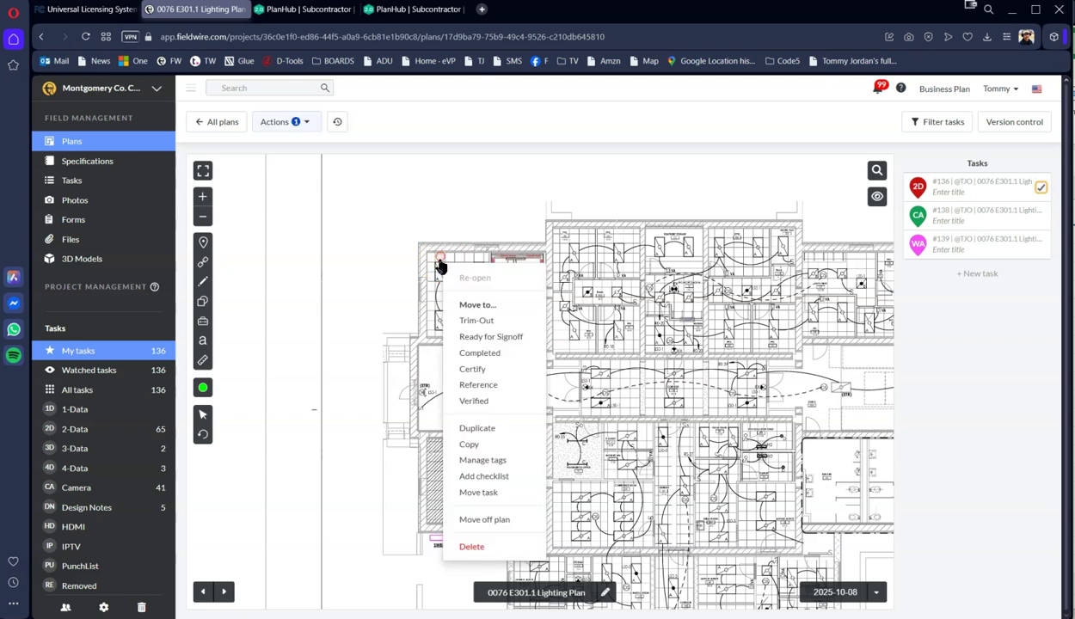
left_click(386, 272)
left_click(203, 415)
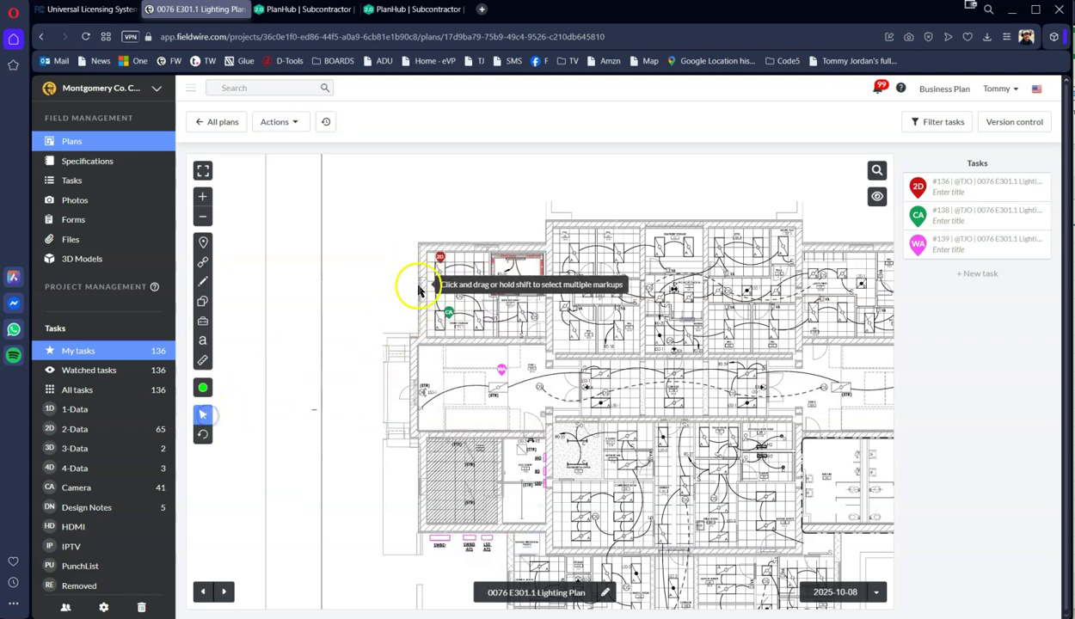
left_click_drag(437, 263, 575, 254)
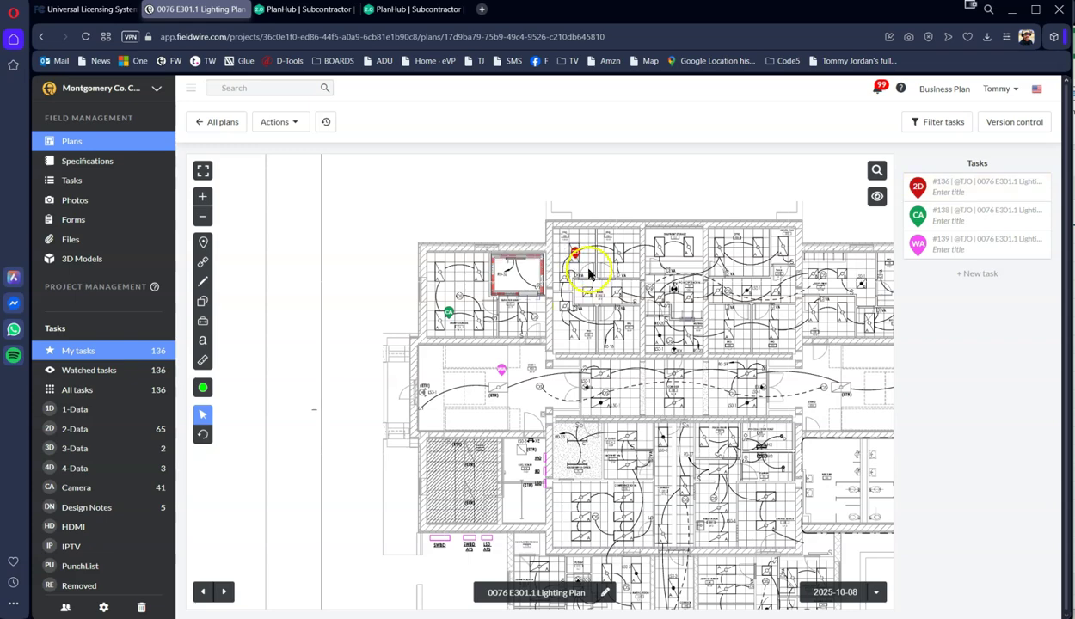
Step: Duplicate the 2-Data task onto the light fixtures of the other three PPO offices around the small central room
scroll(589, 271, "up", 3)
right_click(567, 248)
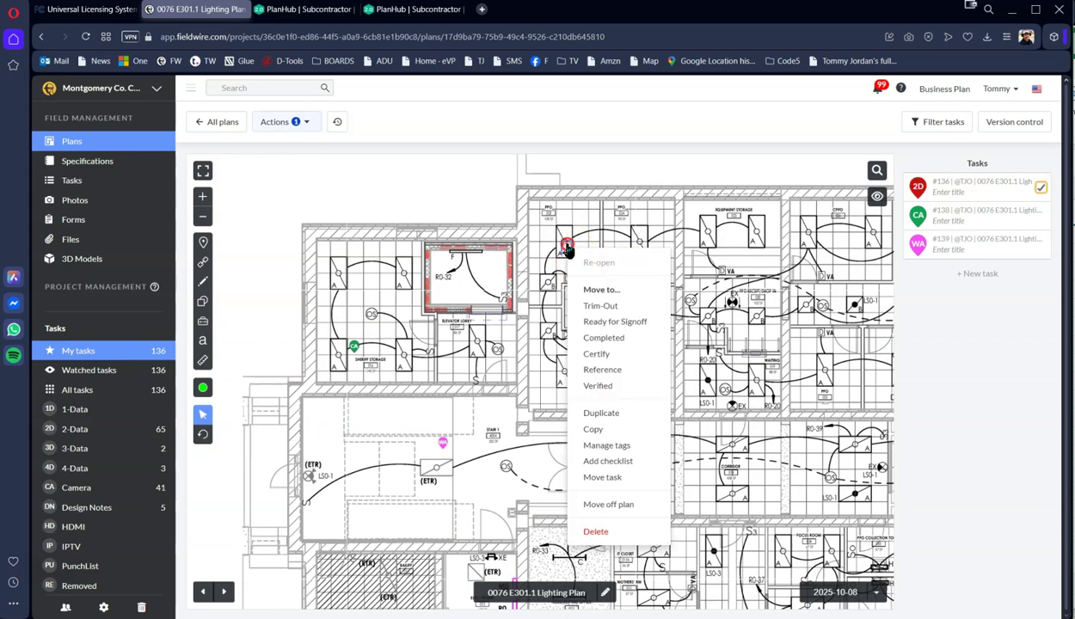
left_click(607, 414)
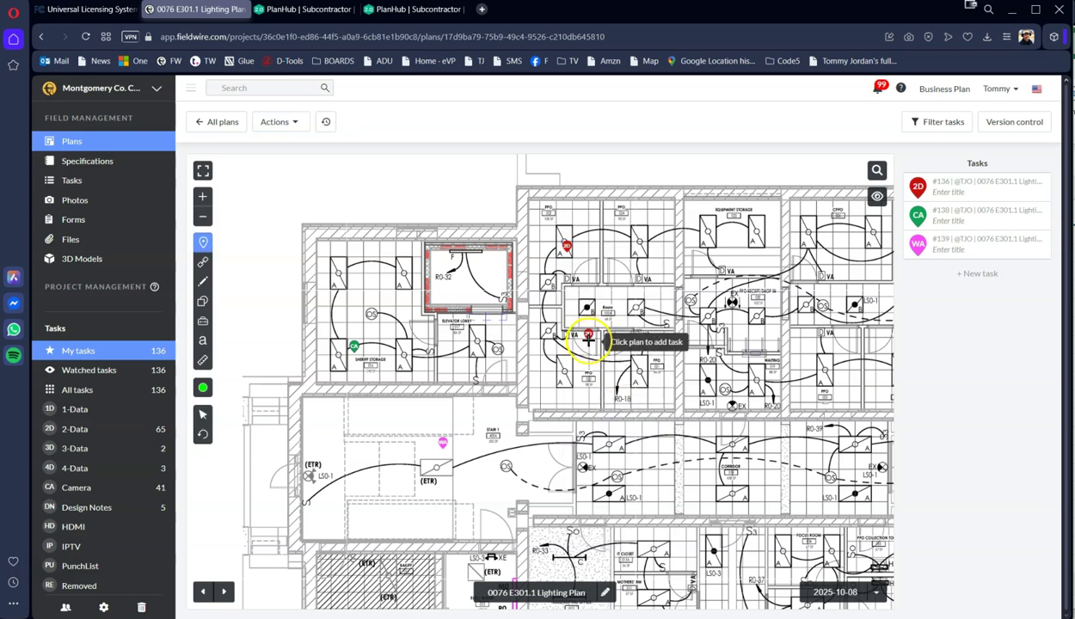
left_click(565, 382)
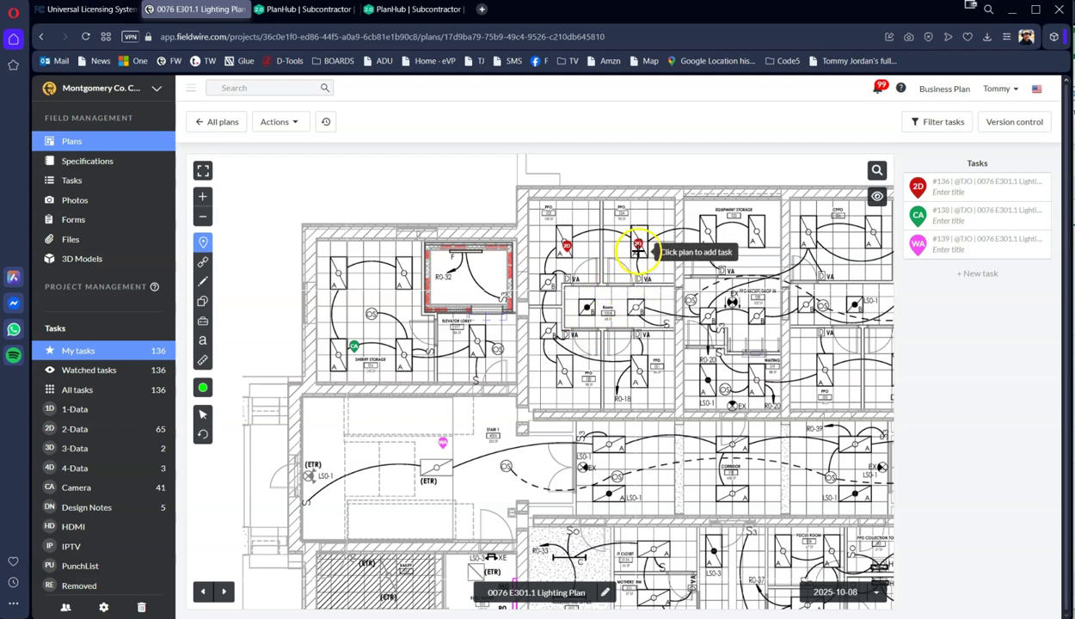
left_click(641, 249)
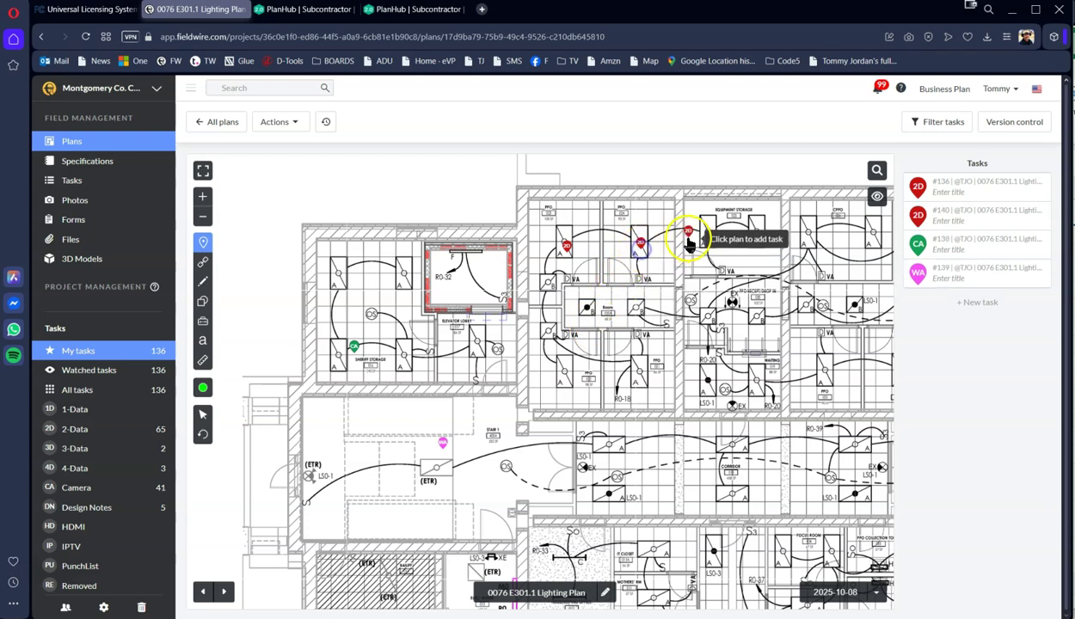
left_click(641, 376)
left_click(561, 379)
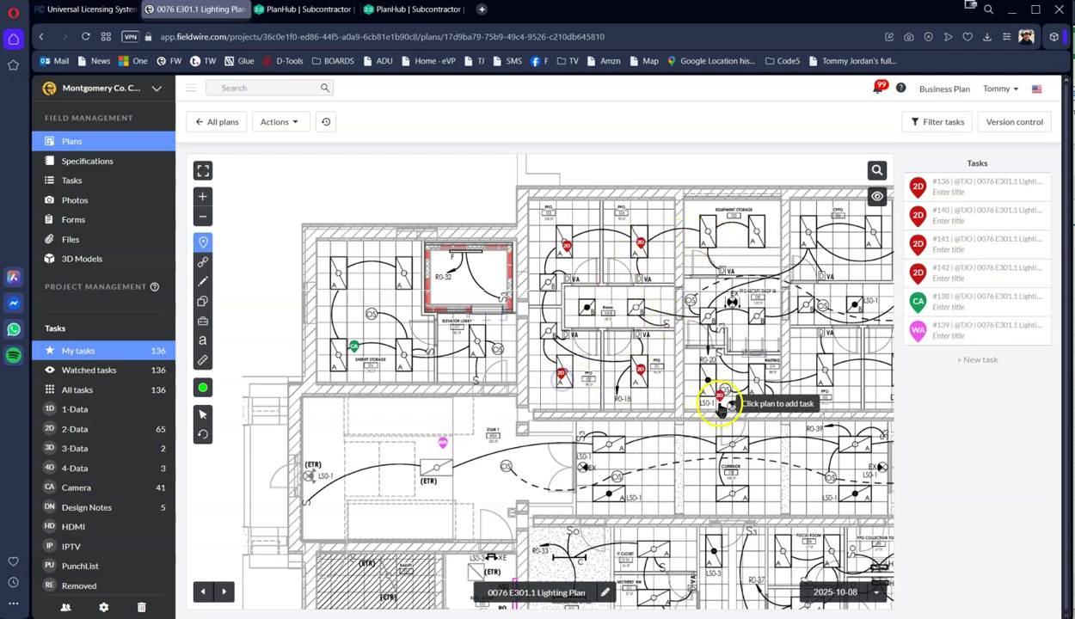
Step: Place more 2-Data duplicates: two in Waiting, one in the adjacent PPO office, two in CPPO and two in Equipment Storage
left_click(707, 386)
left_click(754, 384)
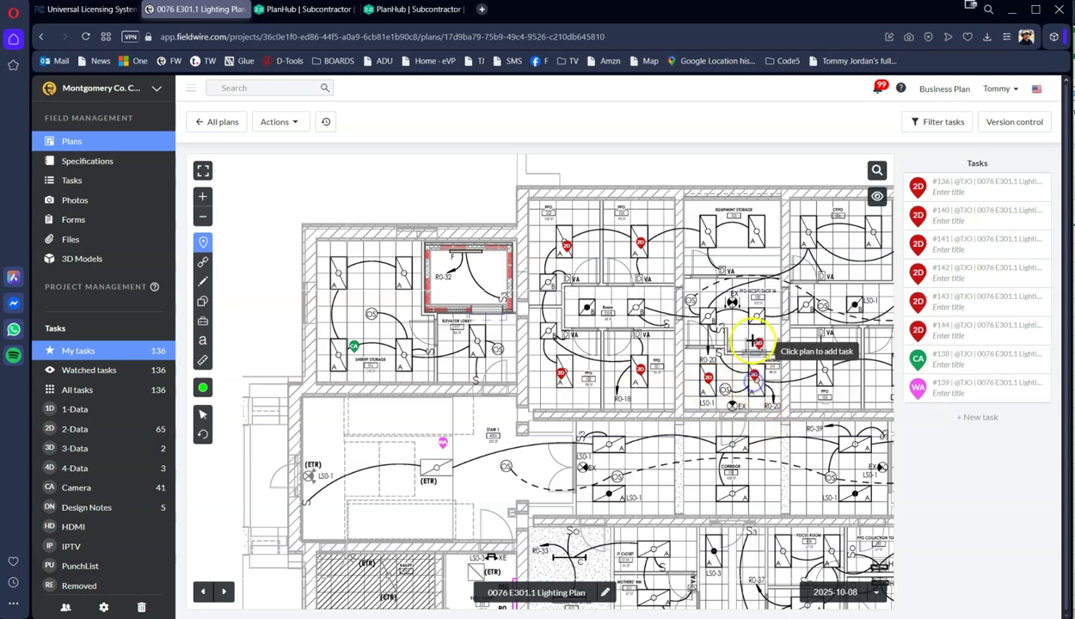
left_click(824, 372)
left_click(812, 238)
left_click(873, 241)
left_click(756, 238)
left_click(705, 239)
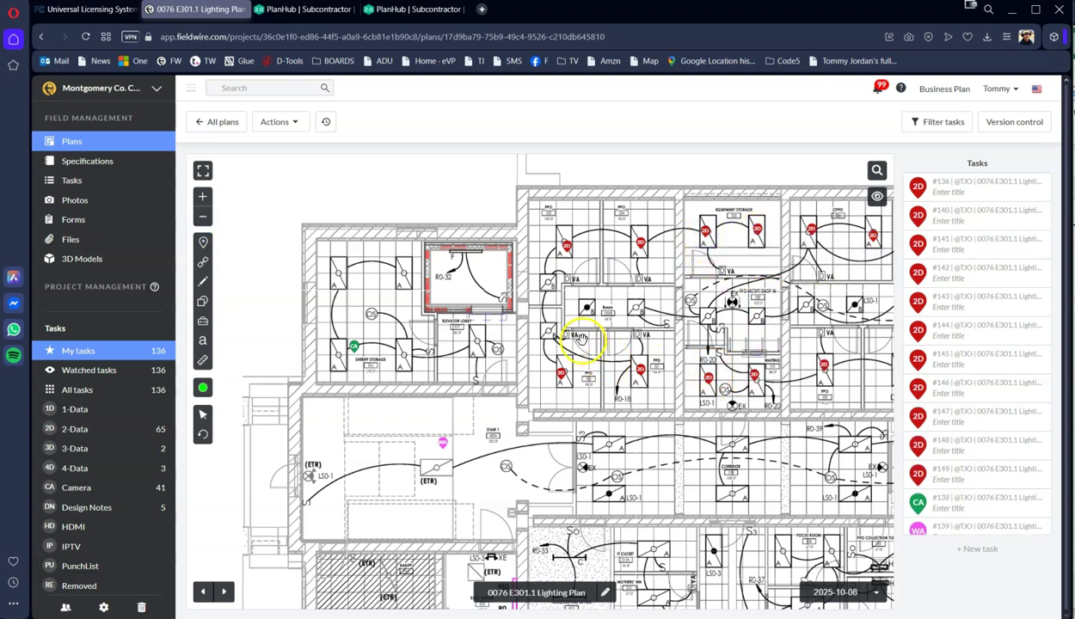
Step: Duplicate the Camera task onto two fixtures beside the PPO offices, one in the small central room and one below CPPO
right_click(353, 347)
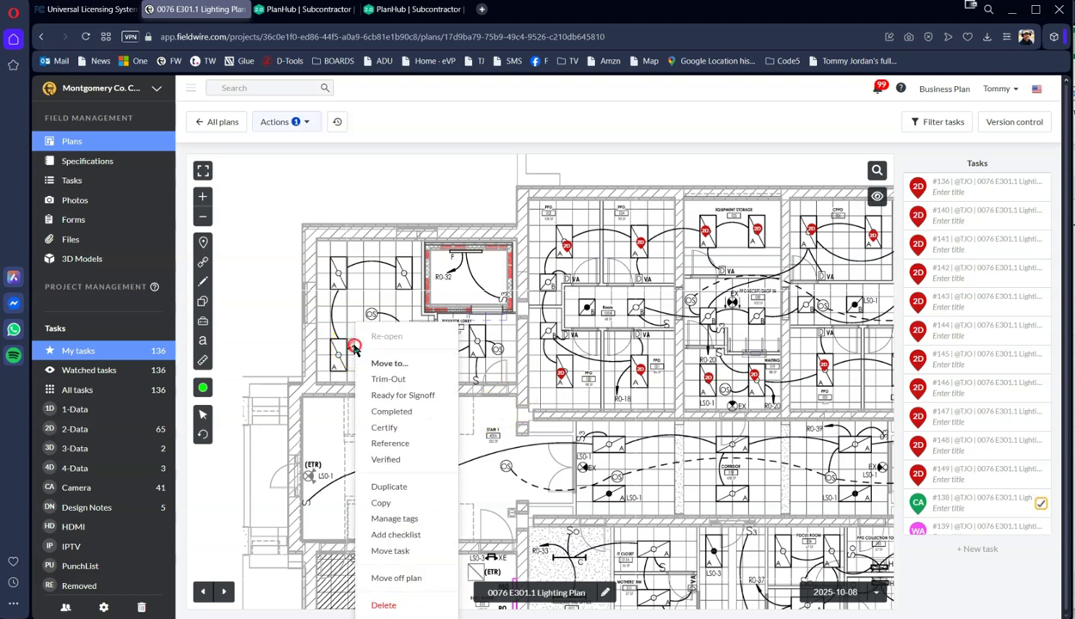
left_click(394, 487)
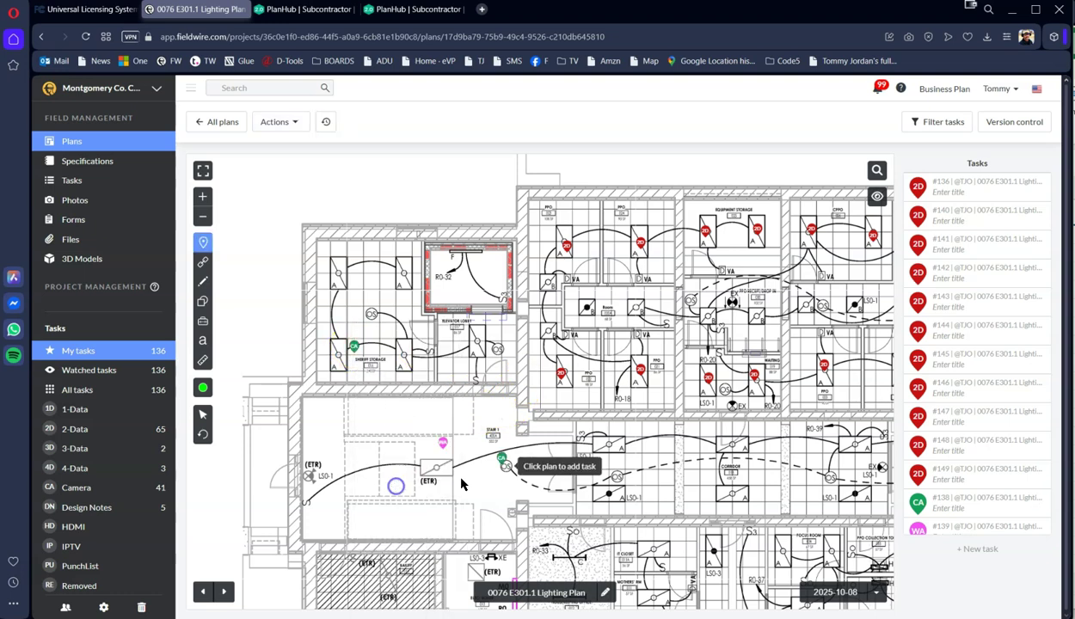
left_click(549, 333)
left_click(549, 281)
left_click(861, 314)
left_click(589, 311)
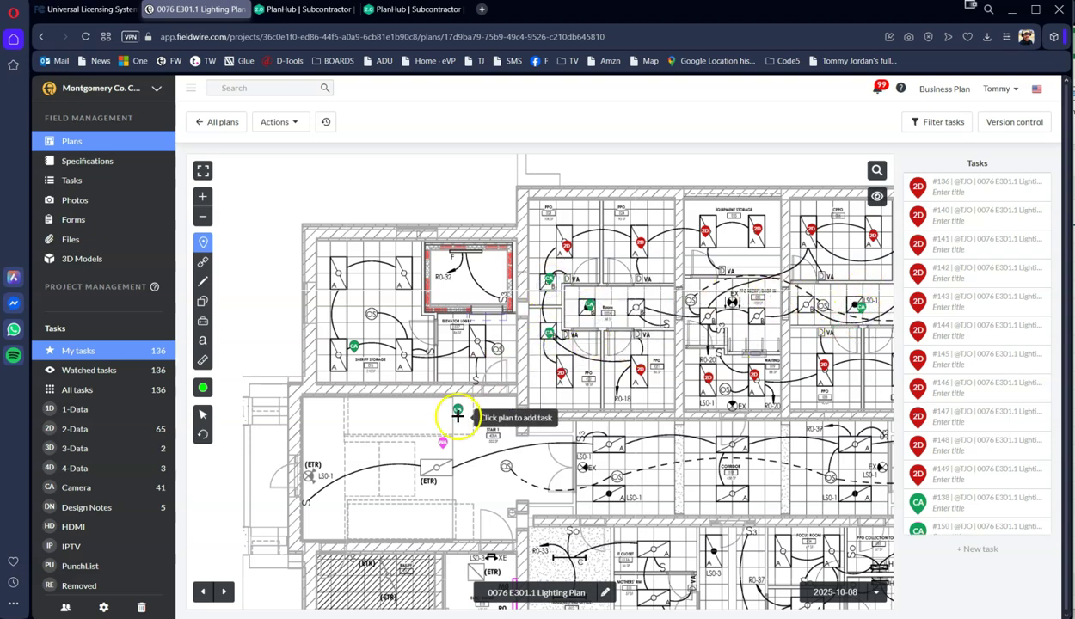
Step: Duplicate the Stair 1 WAP task onto five spots along the middle row of the upper block, from the small room to below CPPO
right_click(443, 442)
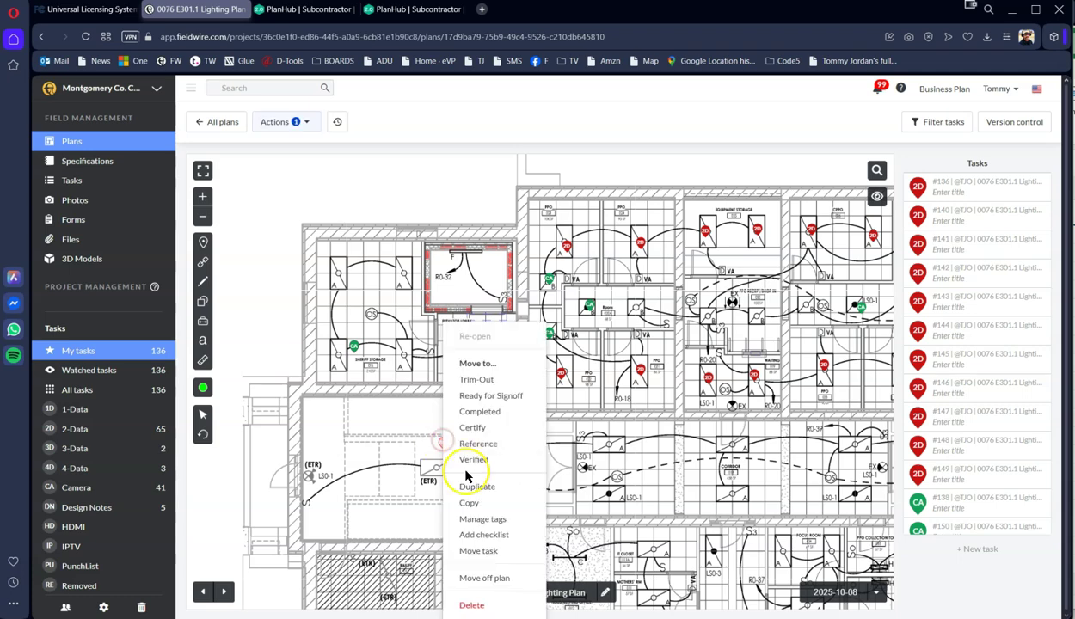
left_click(476, 483)
middle_click(660, 439)
left_click_drag(660, 439, 434, 451)
left_click(420, 325)
left_click(538, 332)
left_click(590, 322)
left_click(690, 319)
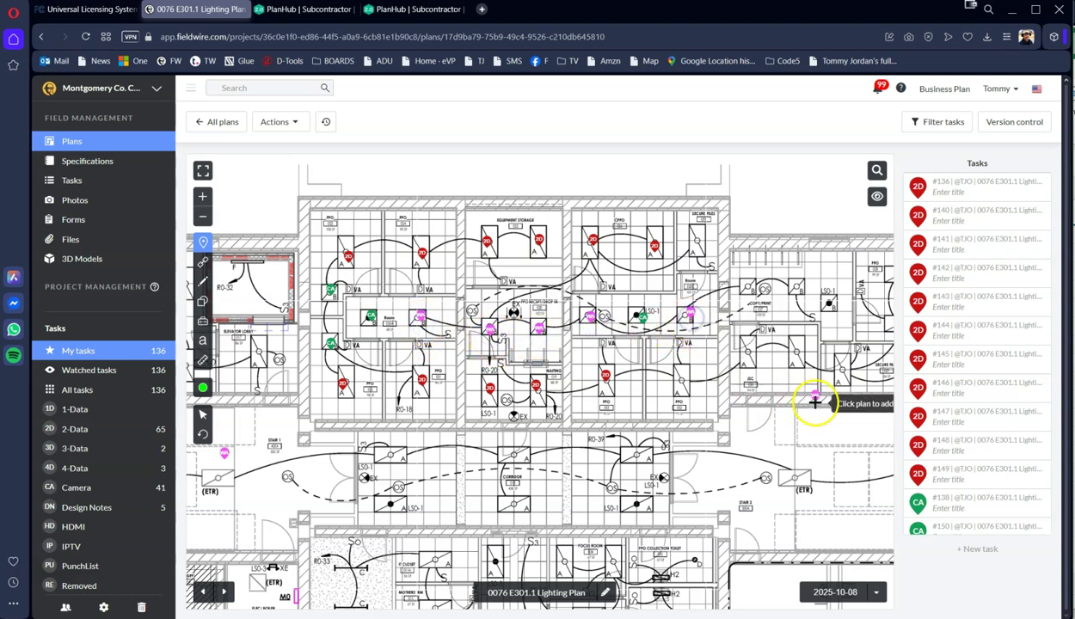
key("Escape")
Step: Select all the 2-Data, Camera and WAP tasks in the basement's upper middle block together and copy them
scroll(708, 398, "down", 3)
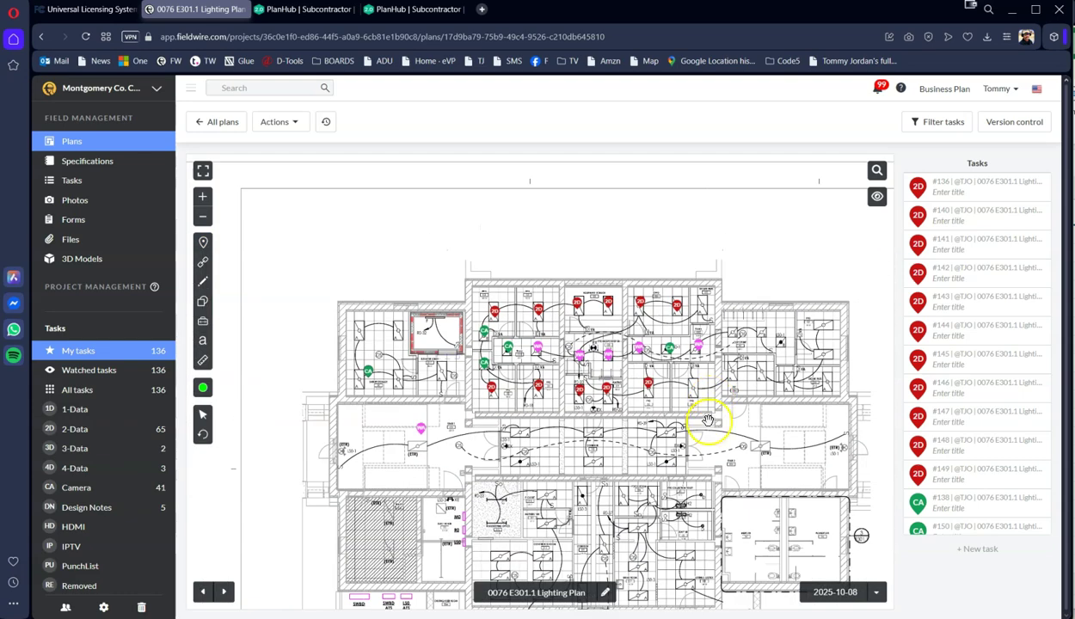
scroll(646, 502, "up", 3)
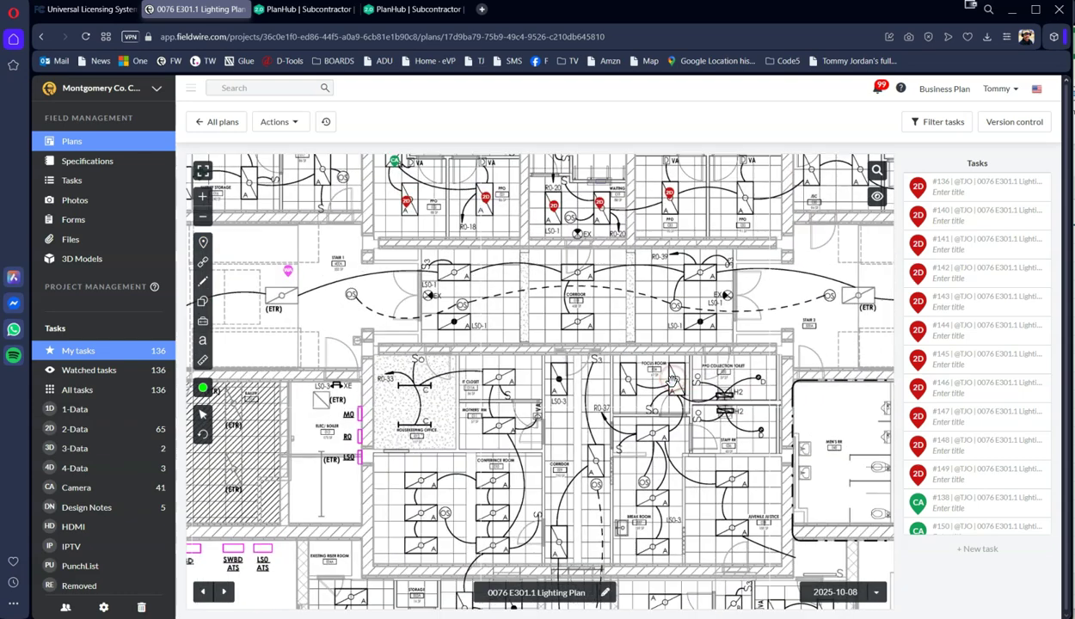
scroll(693, 405, "down", 3)
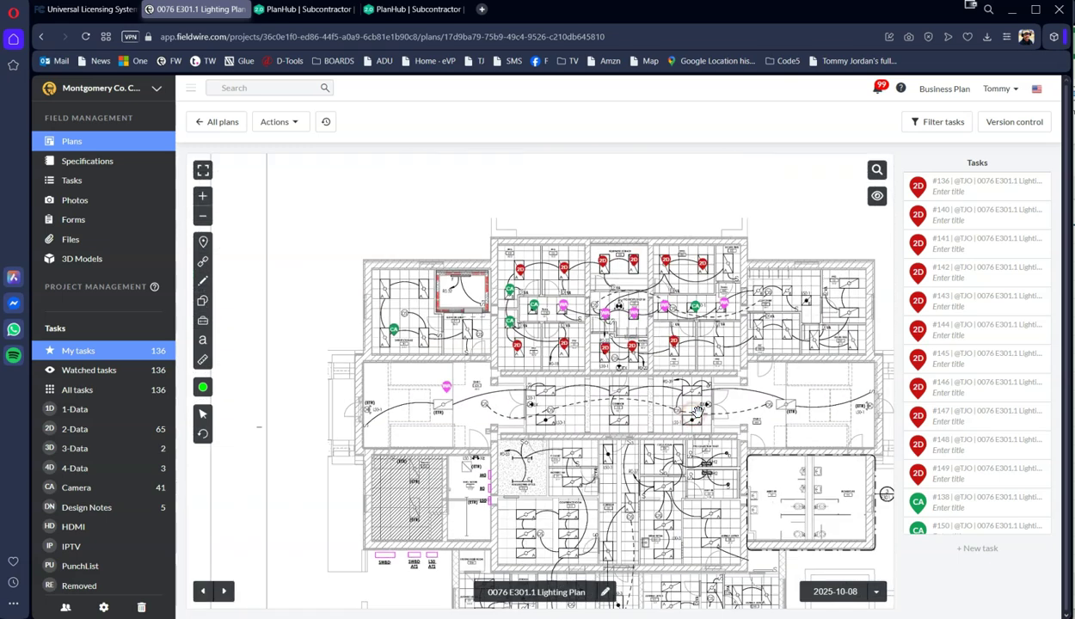
left_click_drag(707, 405, 710, 346)
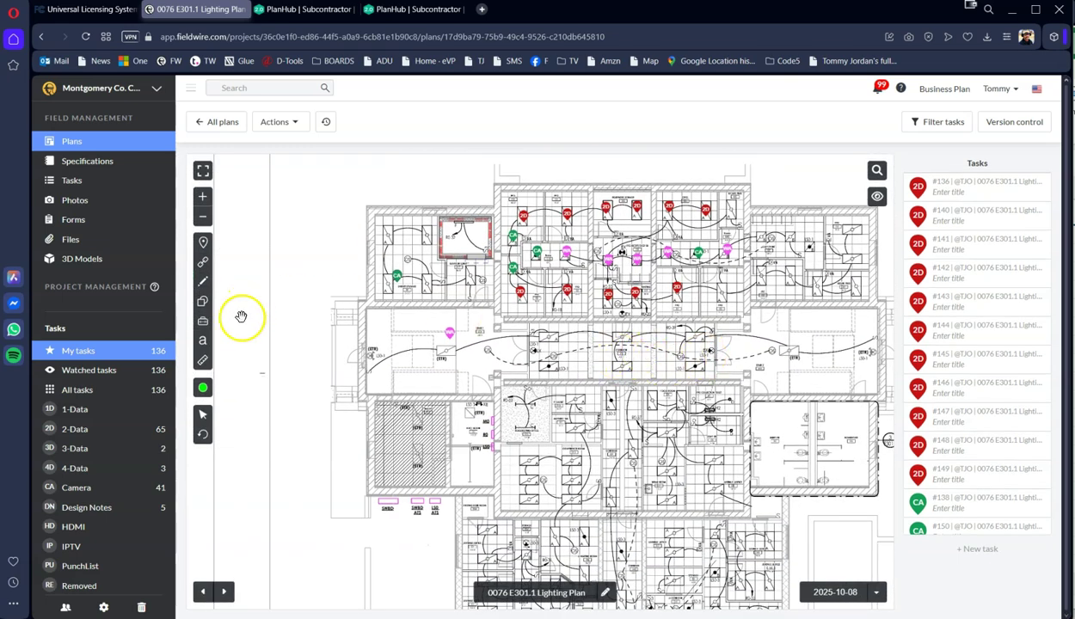
left_click(203, 415)
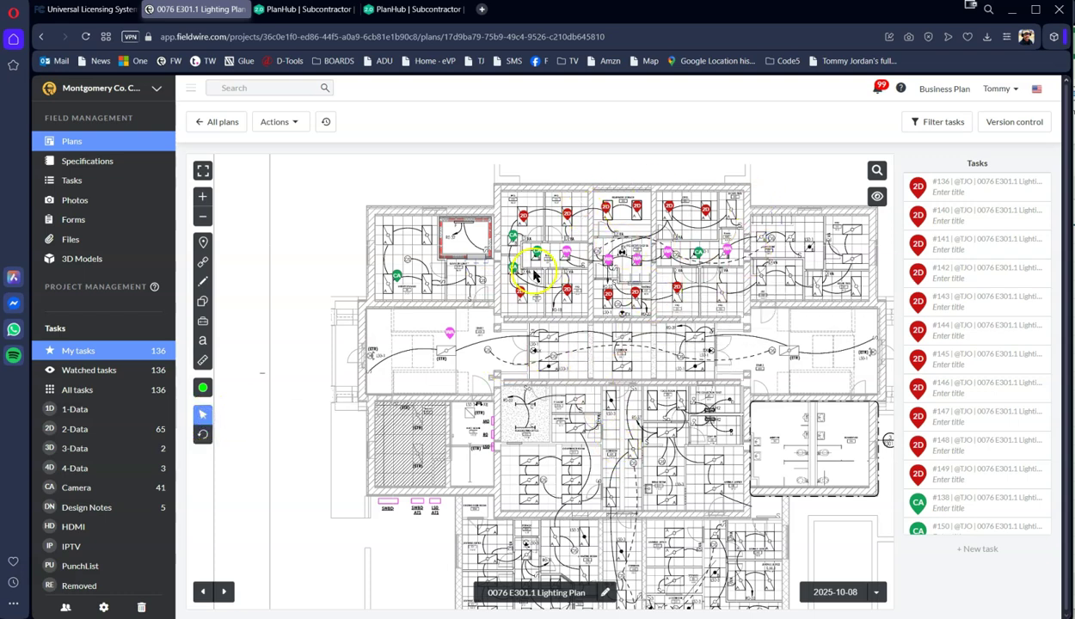
left_click_drag(496, 182, 739, 315)
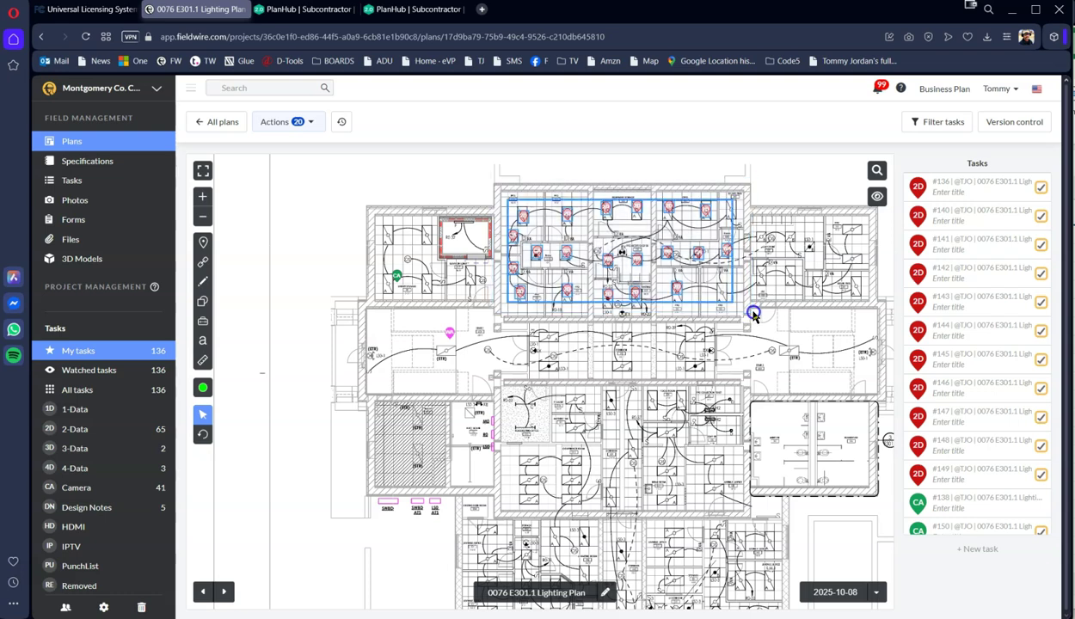
right_click(677, 294)
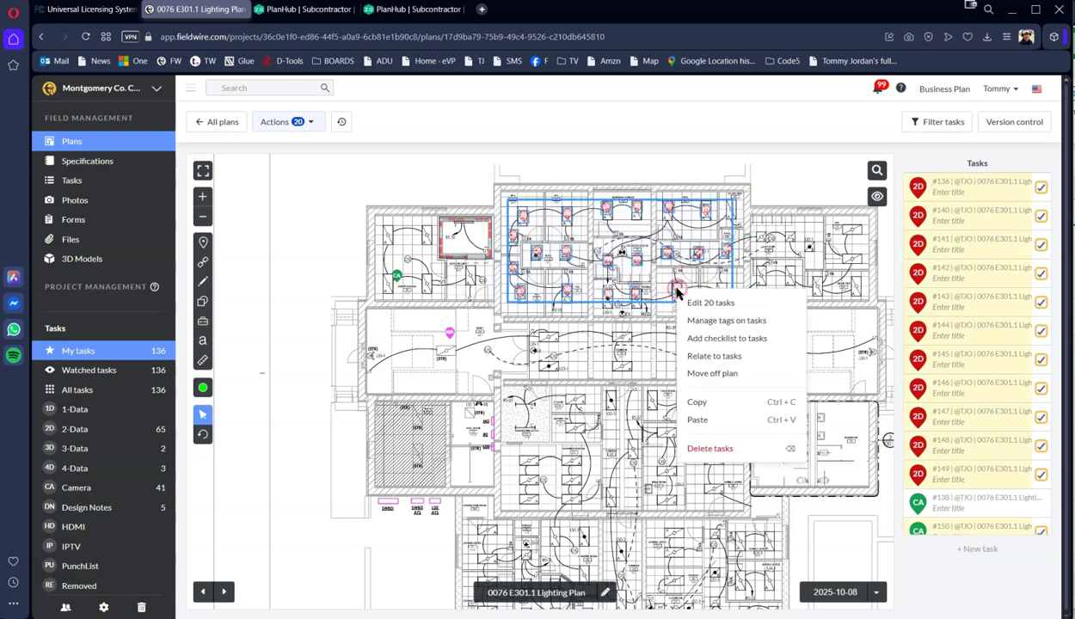
left_click(693, 401)
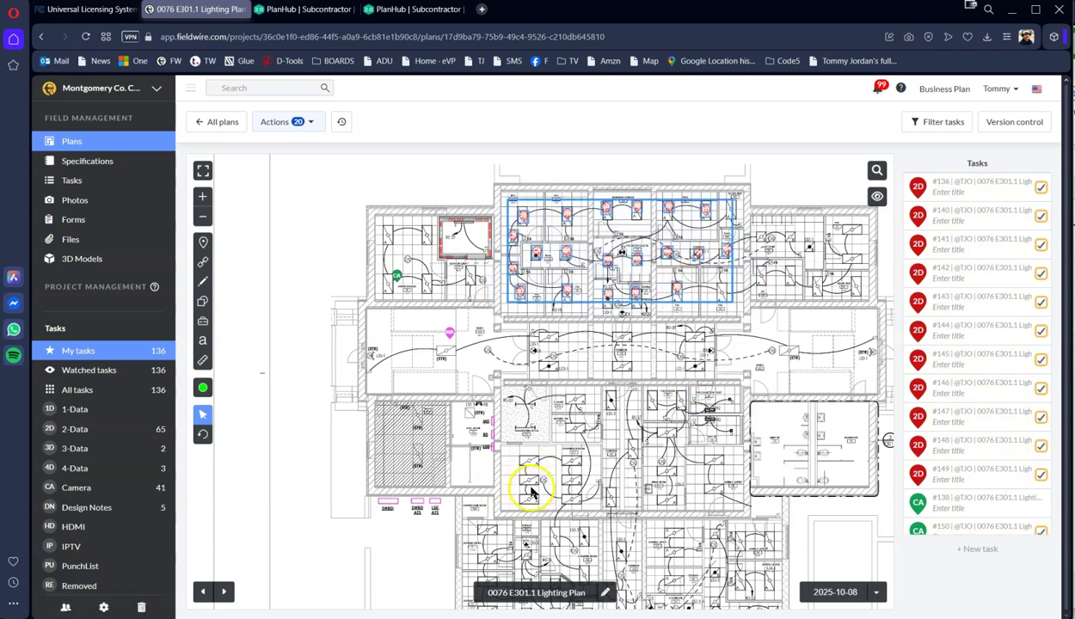
Step: Paste the copied tasks onto the First Floor Lighting Plan on sheet 0076 E301.1, allowing the site to read the clipboard
left_click(224, 592)
left_click(202, 593)
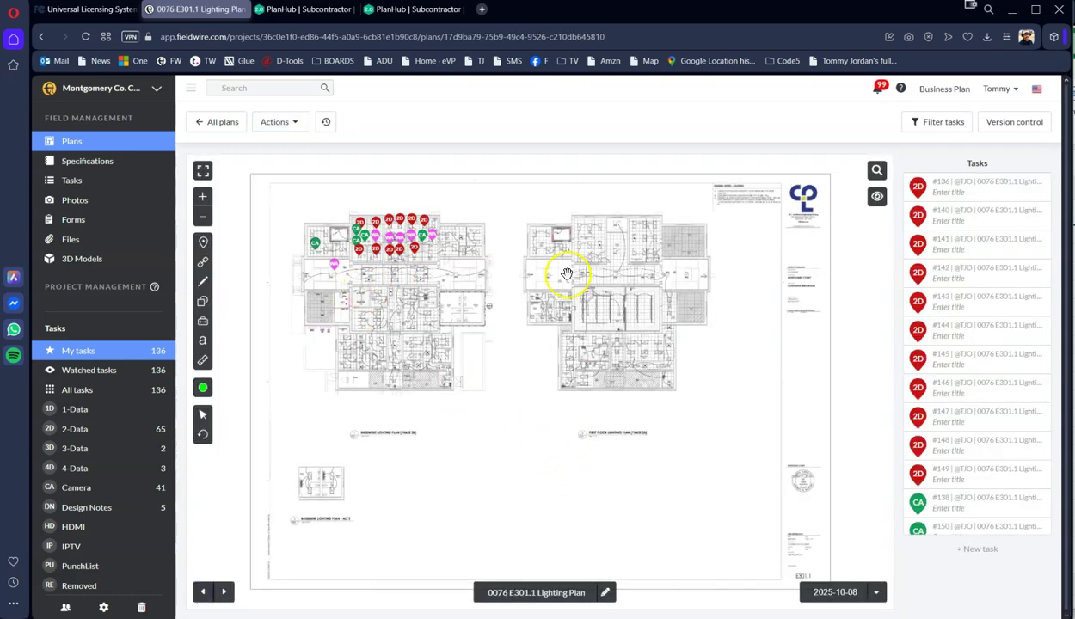
scroll(566, 273, "up", 4)
right_click(555, 213)
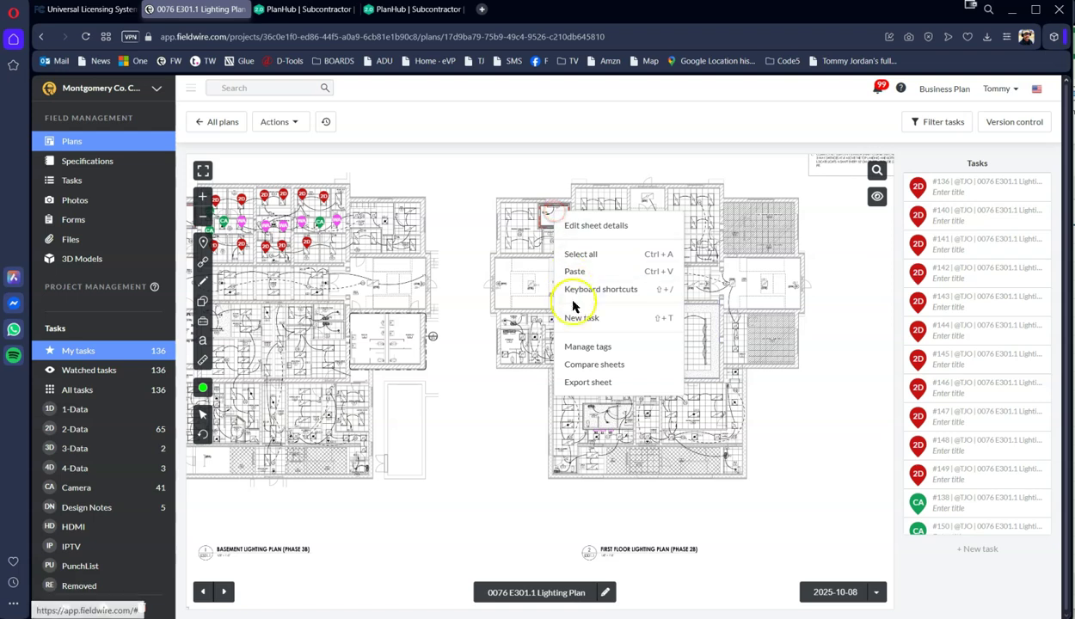
left_click(575, 272)
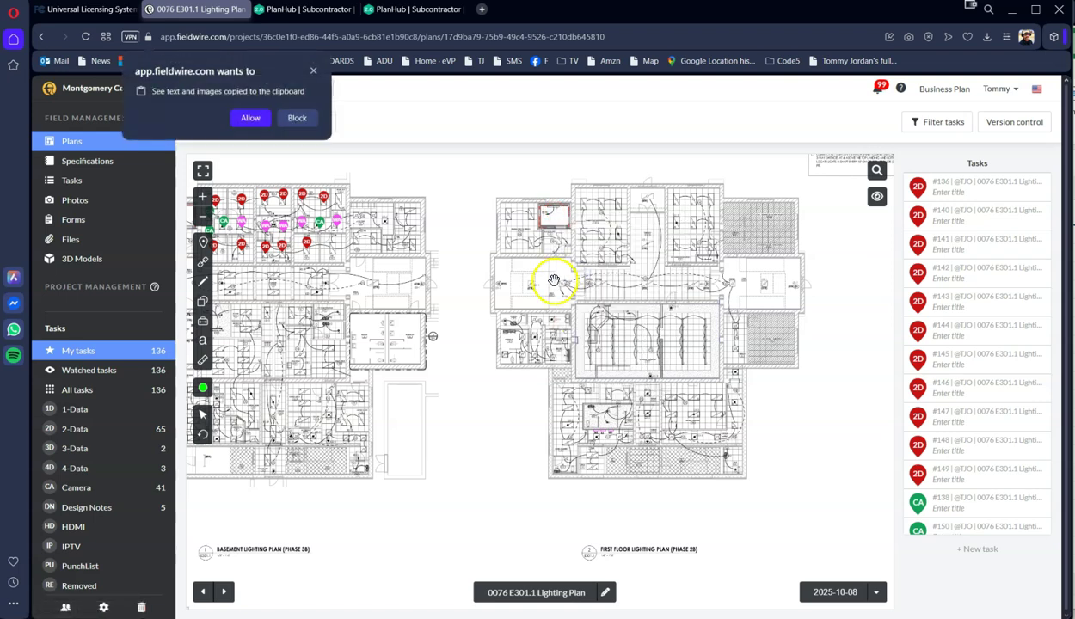
left_click(250, 118)
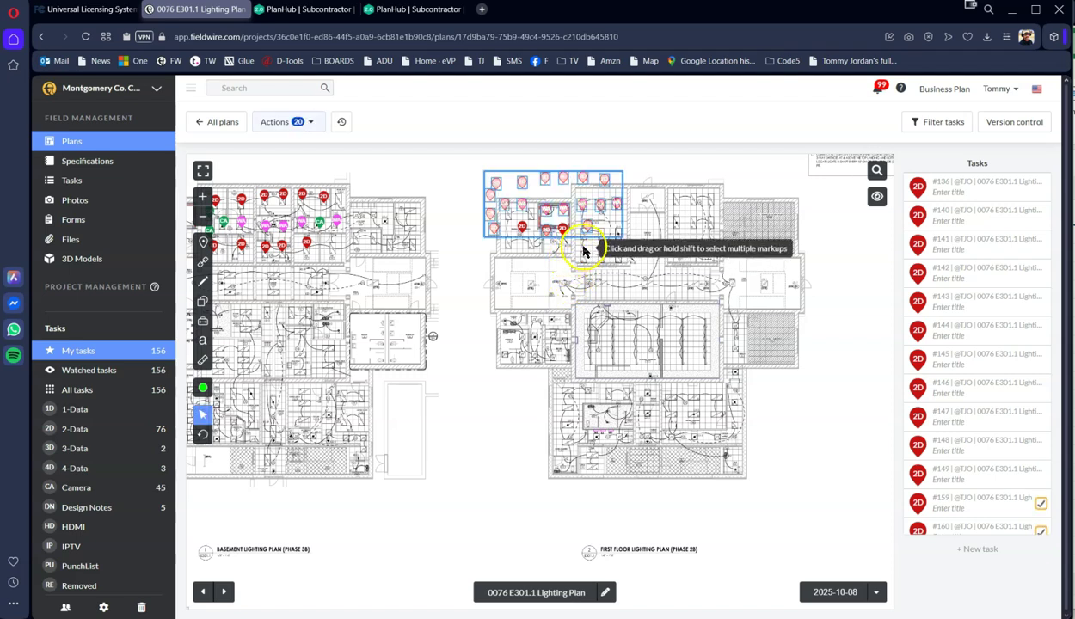
Step: Move the pasted group of tasks over the rooms of the first floor's upper middle block and deselect it
left_click_drag(599, 233, 704, 252)
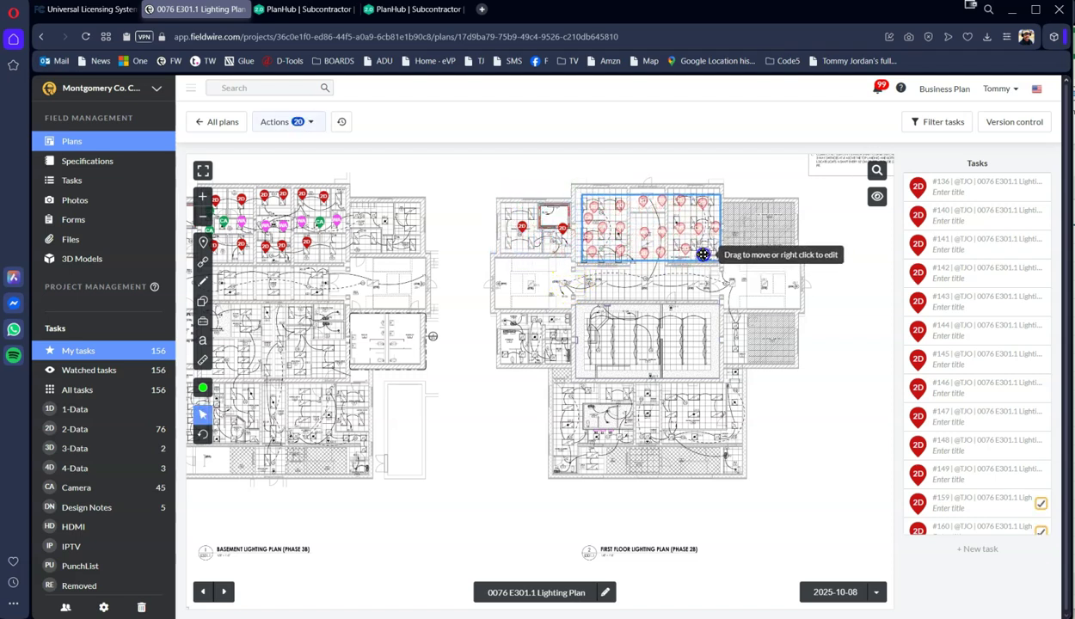
left_click(657, 309)
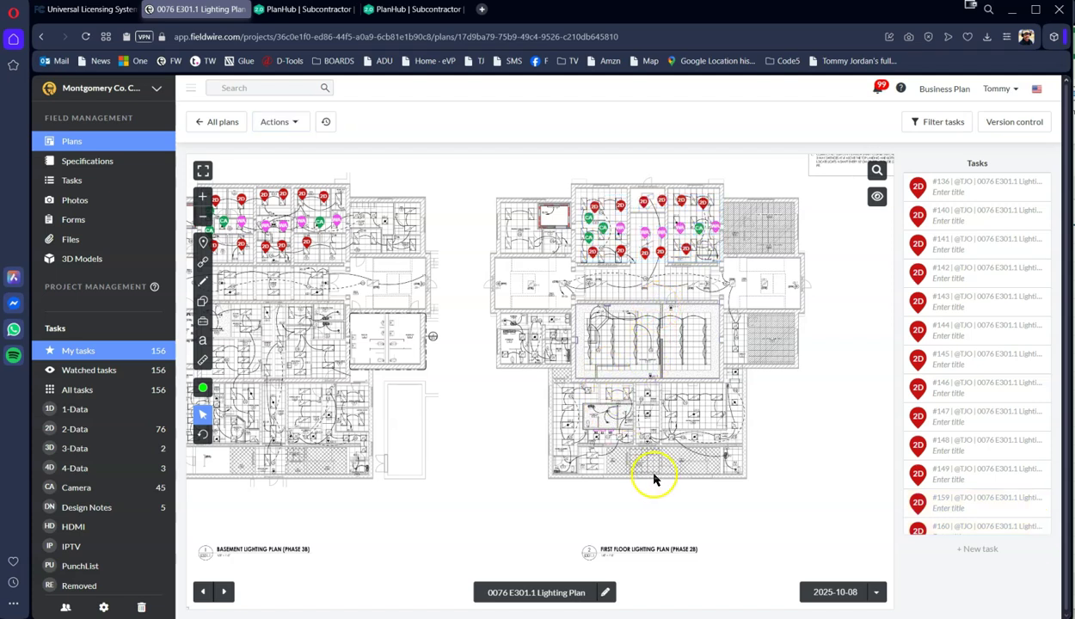
left_click_drag(656, 472, 669, 472)
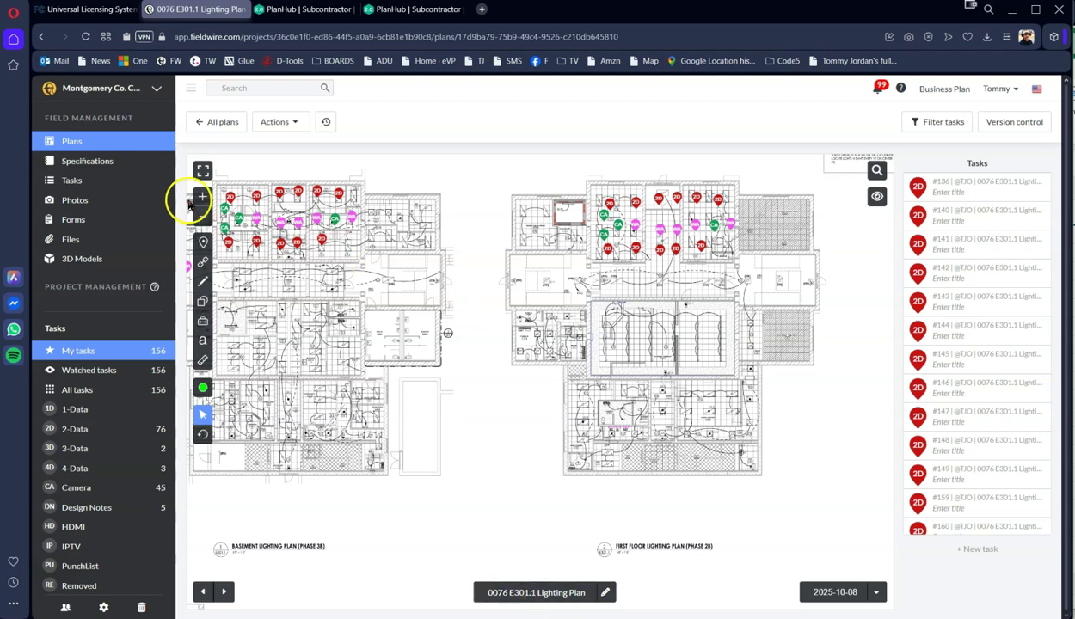
Step: Filter the project's task board by plan to 0076 E301.1 Lighting Plan and look through the Dual Data tasks
left_click(82, 180)
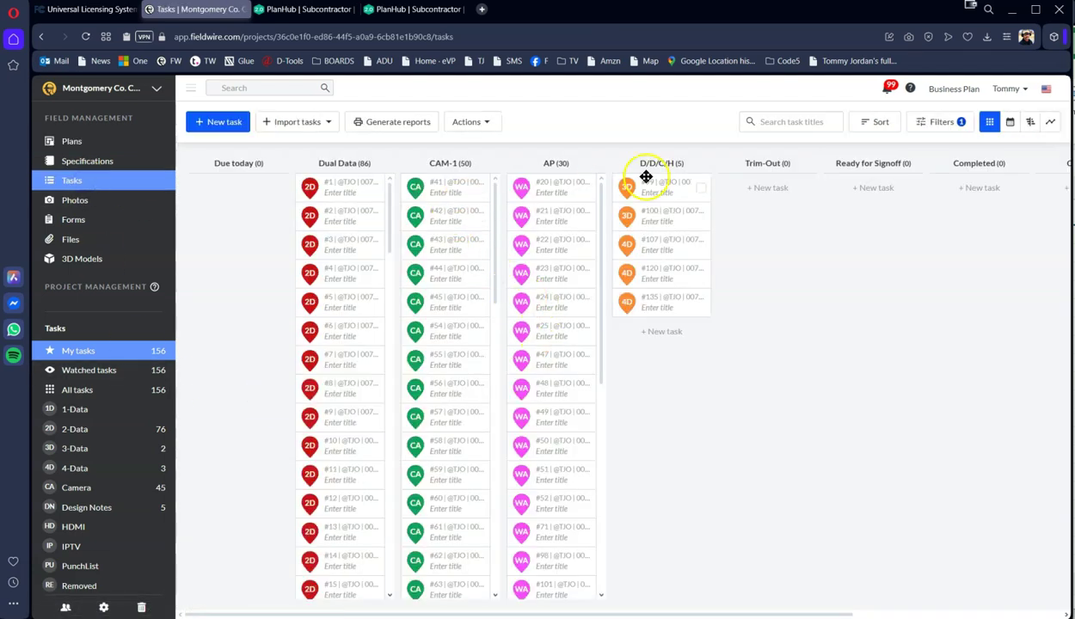
left_click(942, 122)
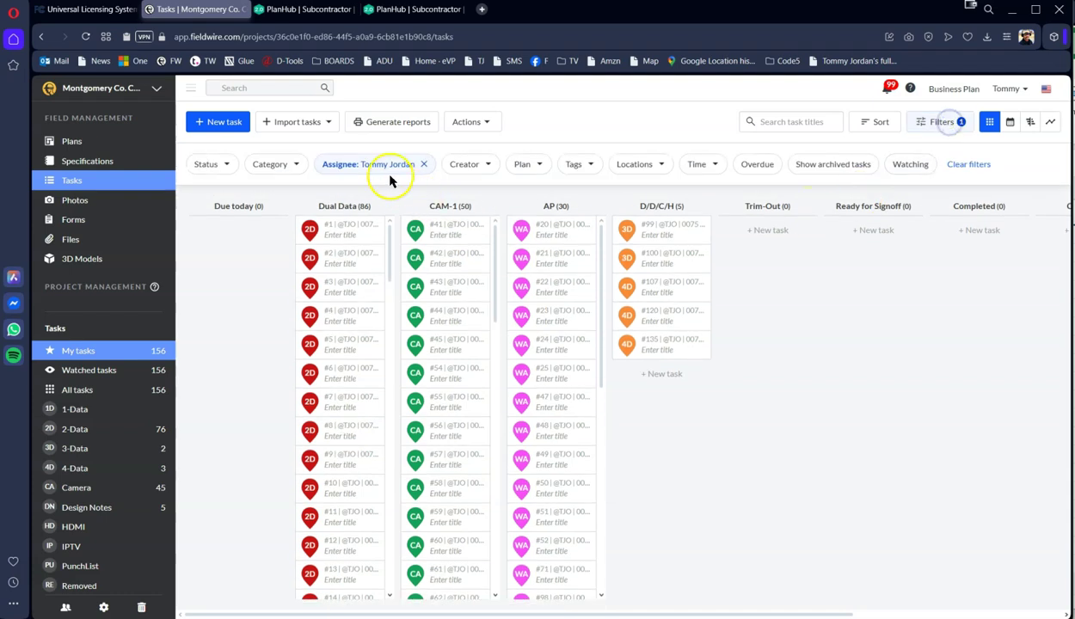
left_click(524, 166)
type("0076")
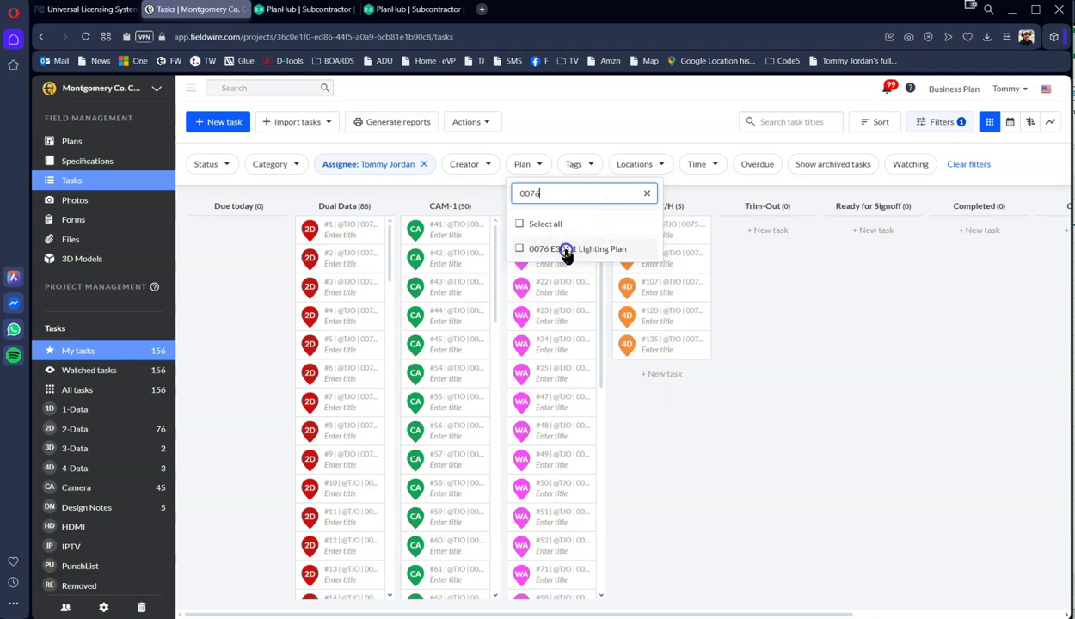
left_click(566, 248)
left_click(719, 391)
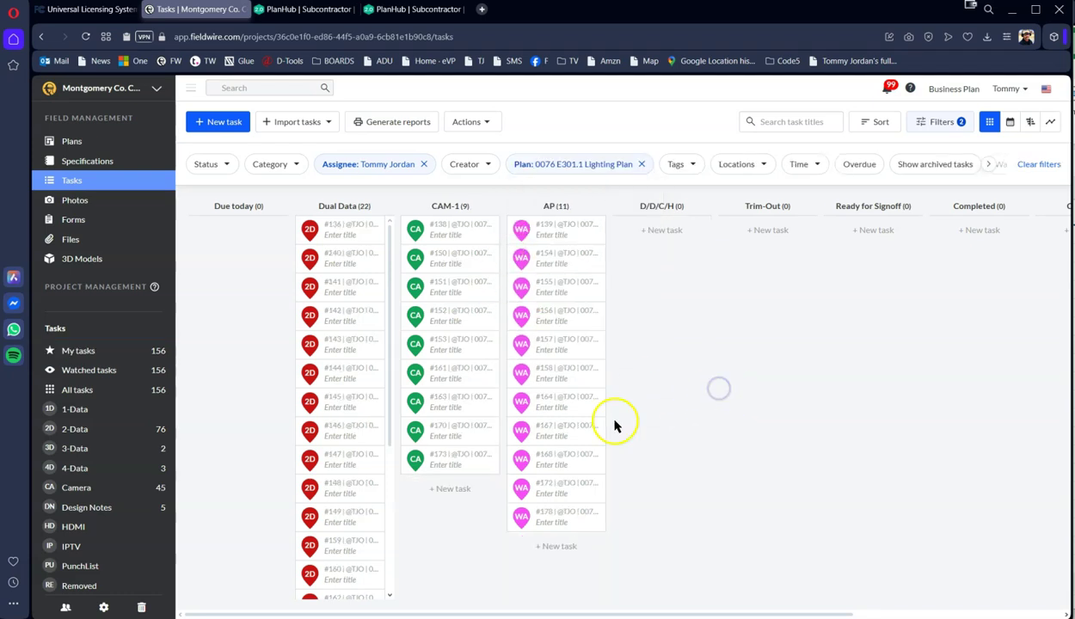
scroll(375, 314, "down", 1)
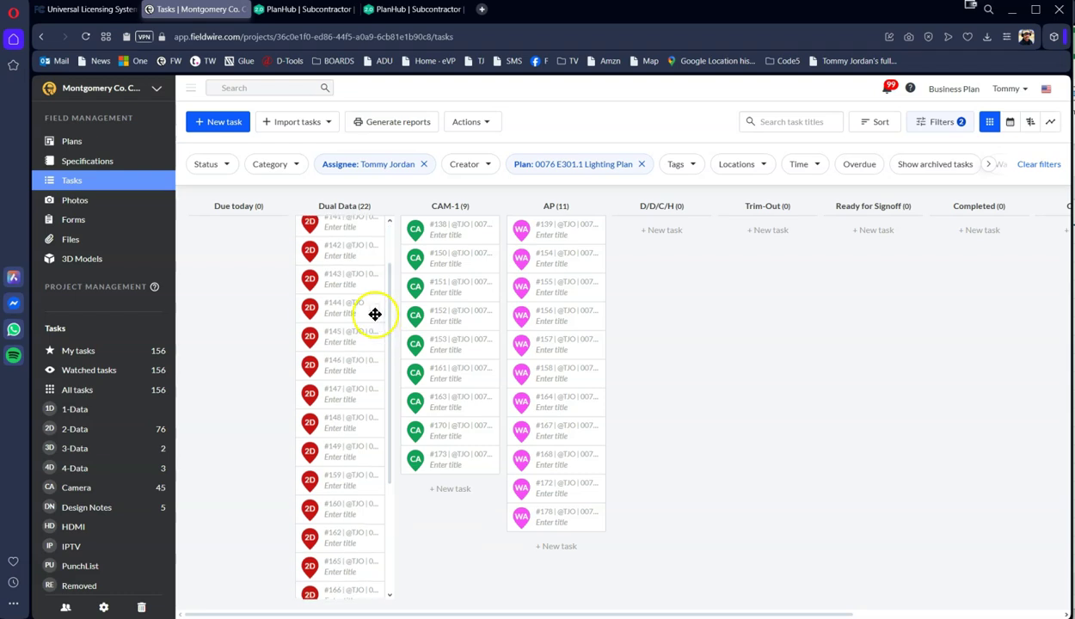